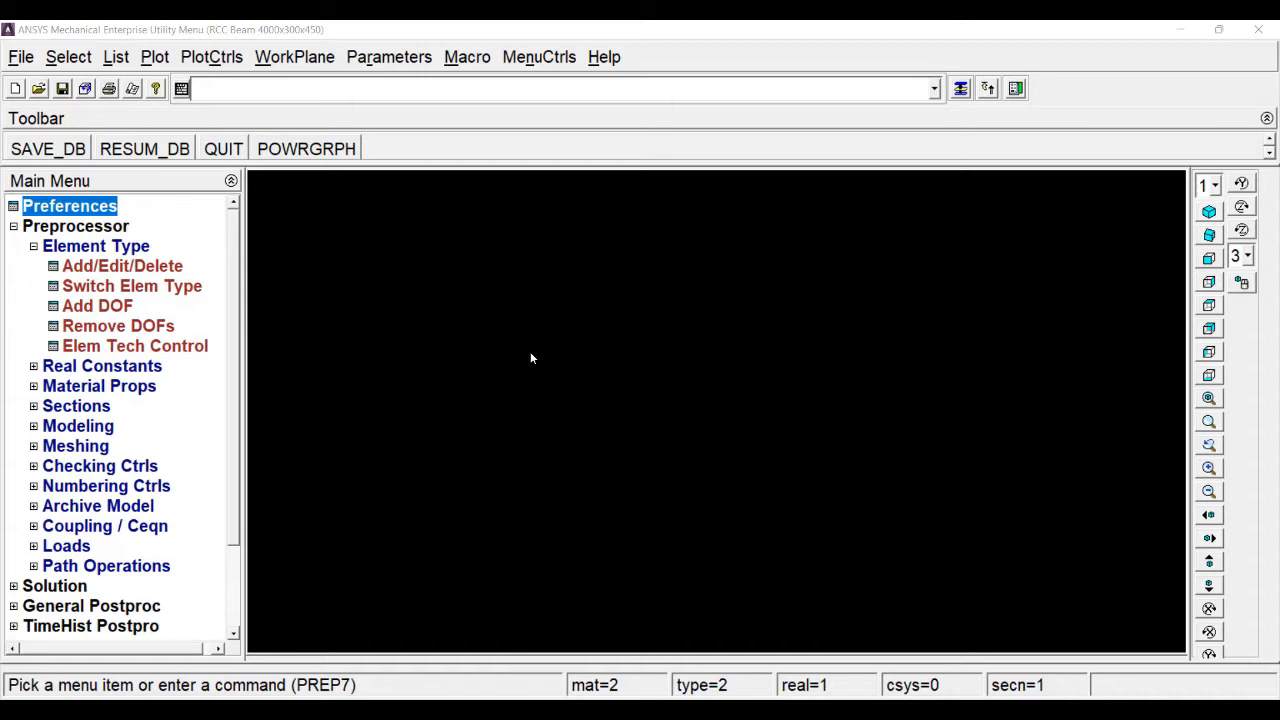
Filter the interface preferences to show only the Structural discipline
left_click(80, 207)
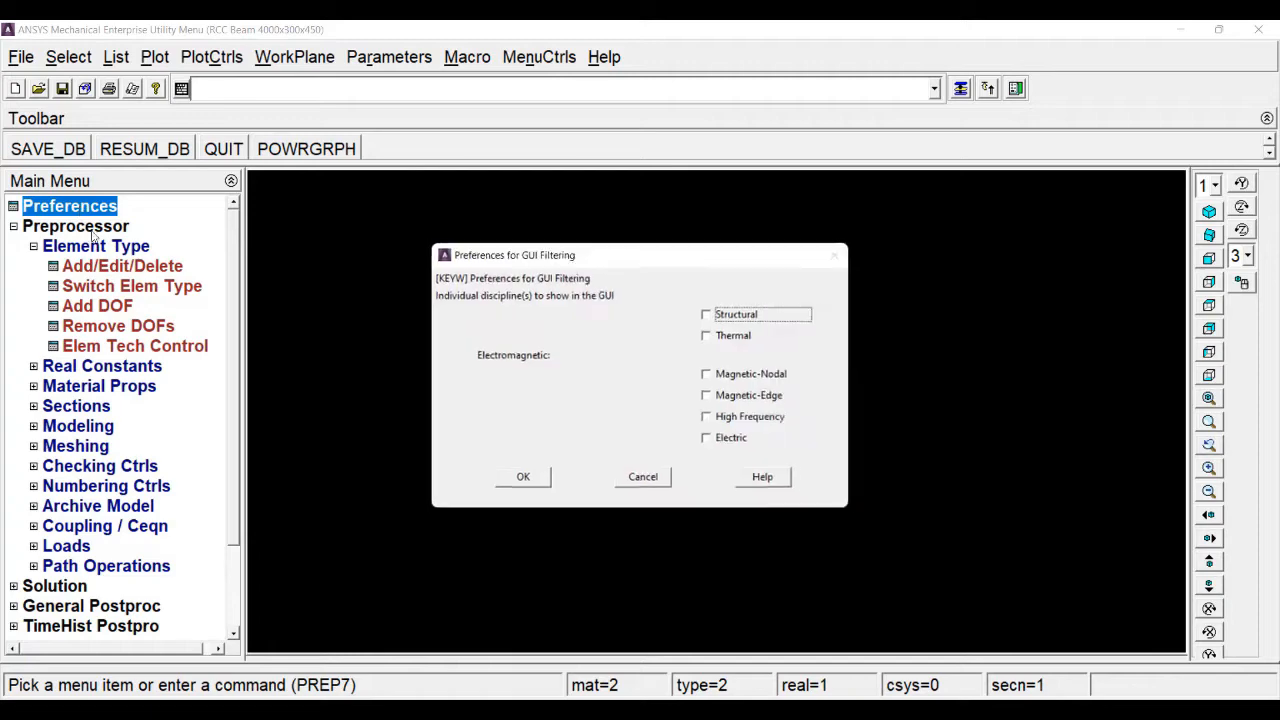
left_click(709, 316)
left_click(522, 481)
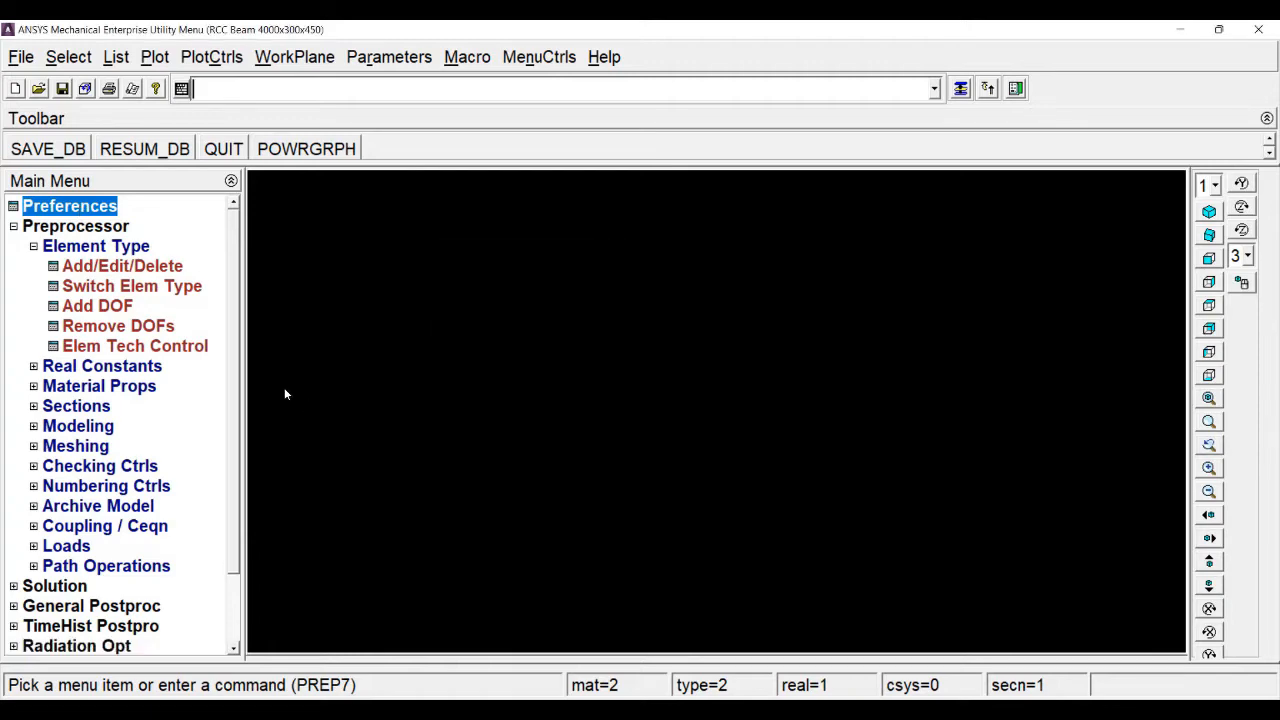
Add the Solid concret 65 element as element type 1 and close the element type definitions
left_click(110, 267)
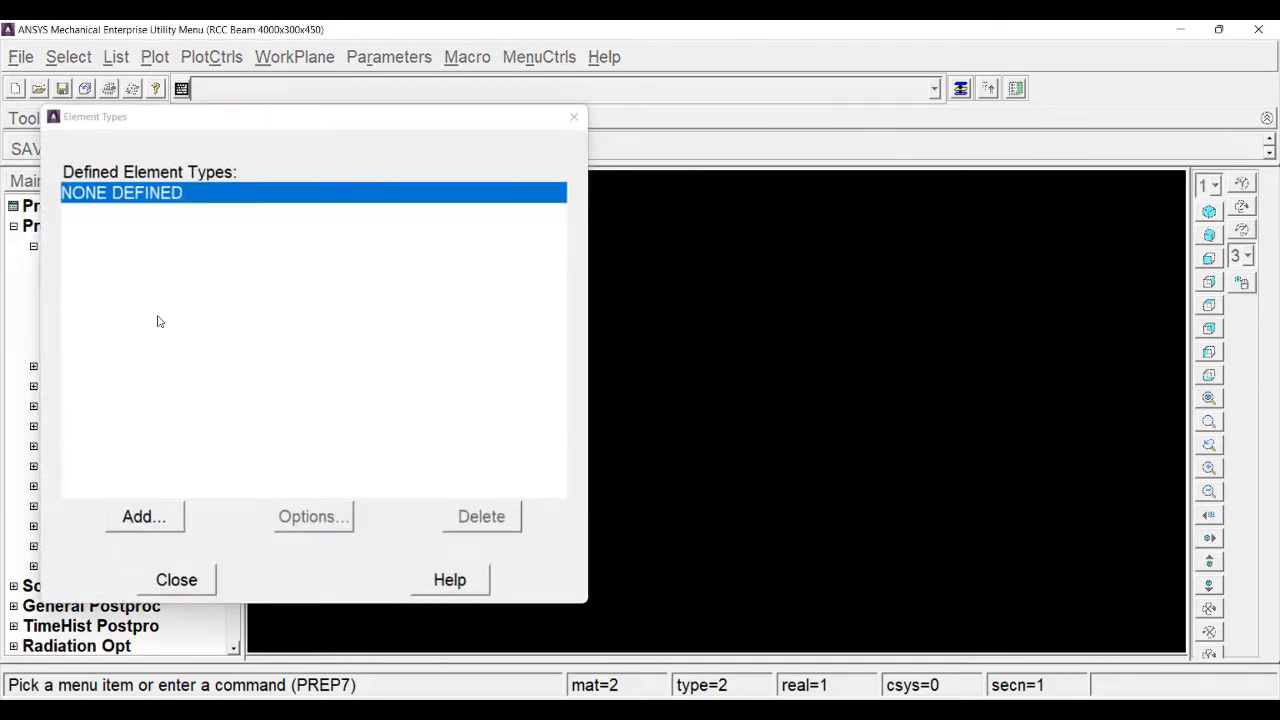
left_click(148, 516)
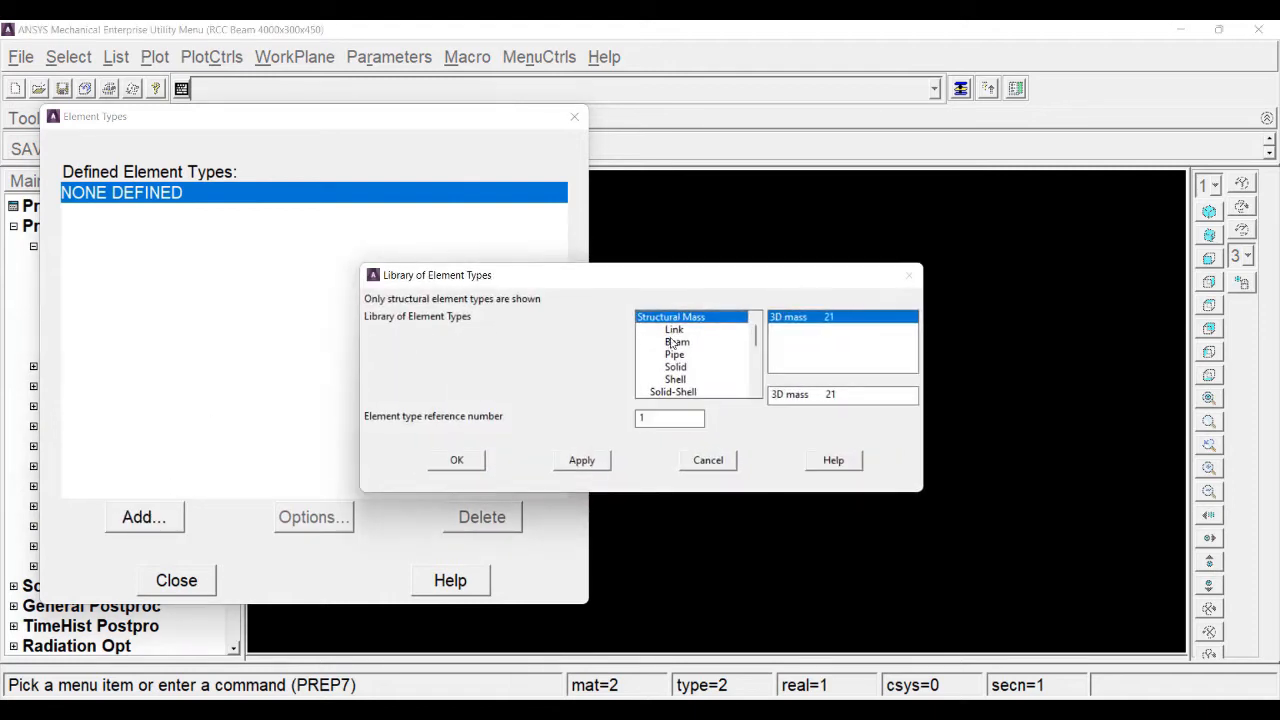
left_click(676, 370)
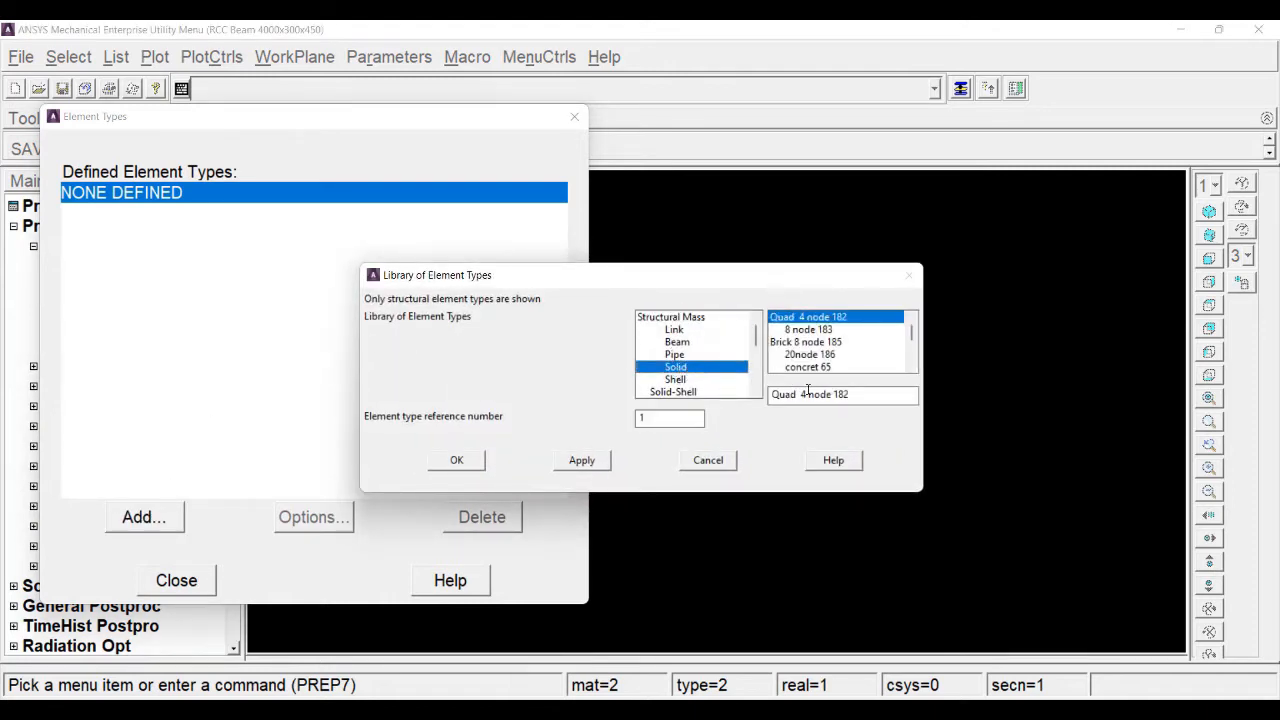
left_click(810, 367)
left_click(455, 465)
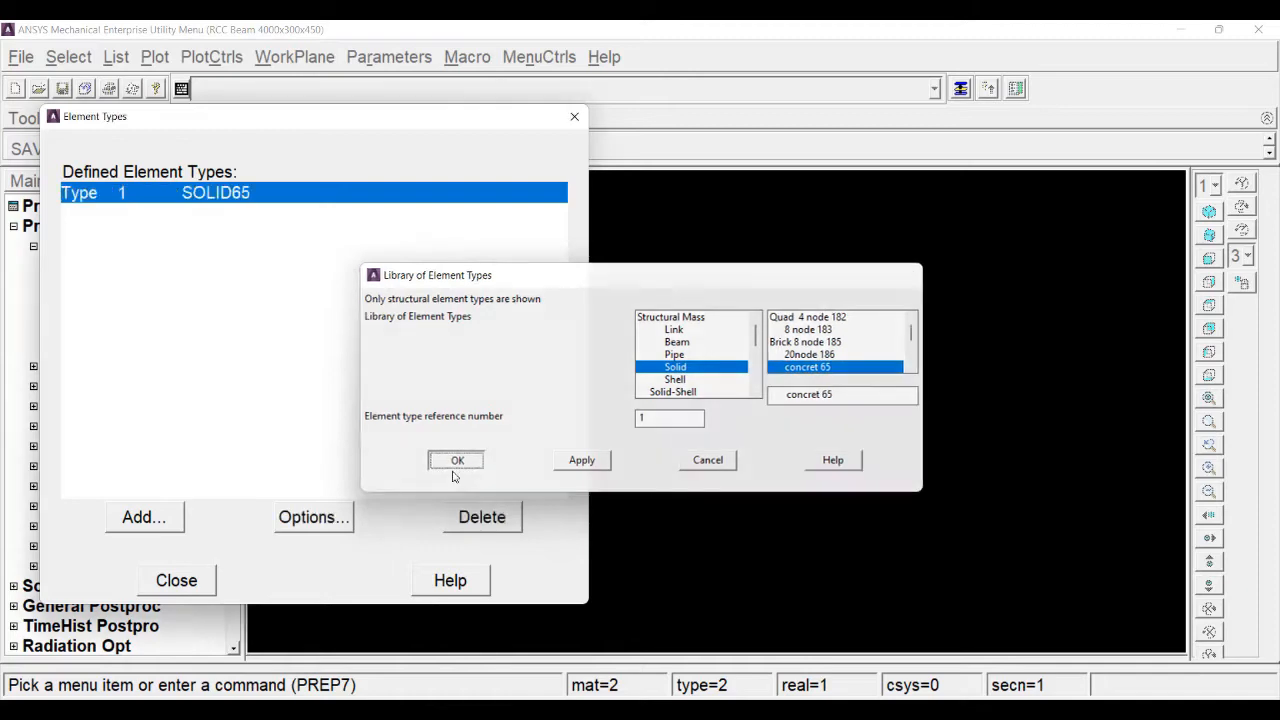
left_click(176, 580)
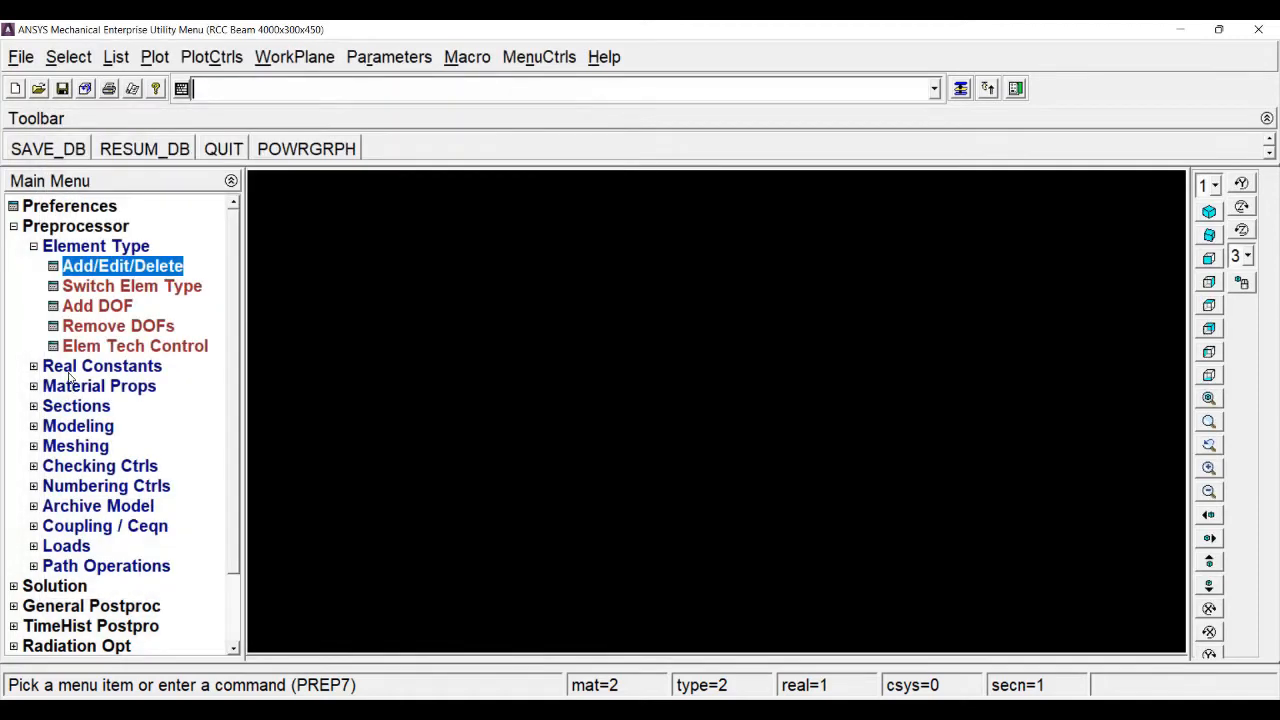
Define linear elastic isotropic properties for material 1 with EX 30000 and PRXY 0.15
left_click(70, 387)
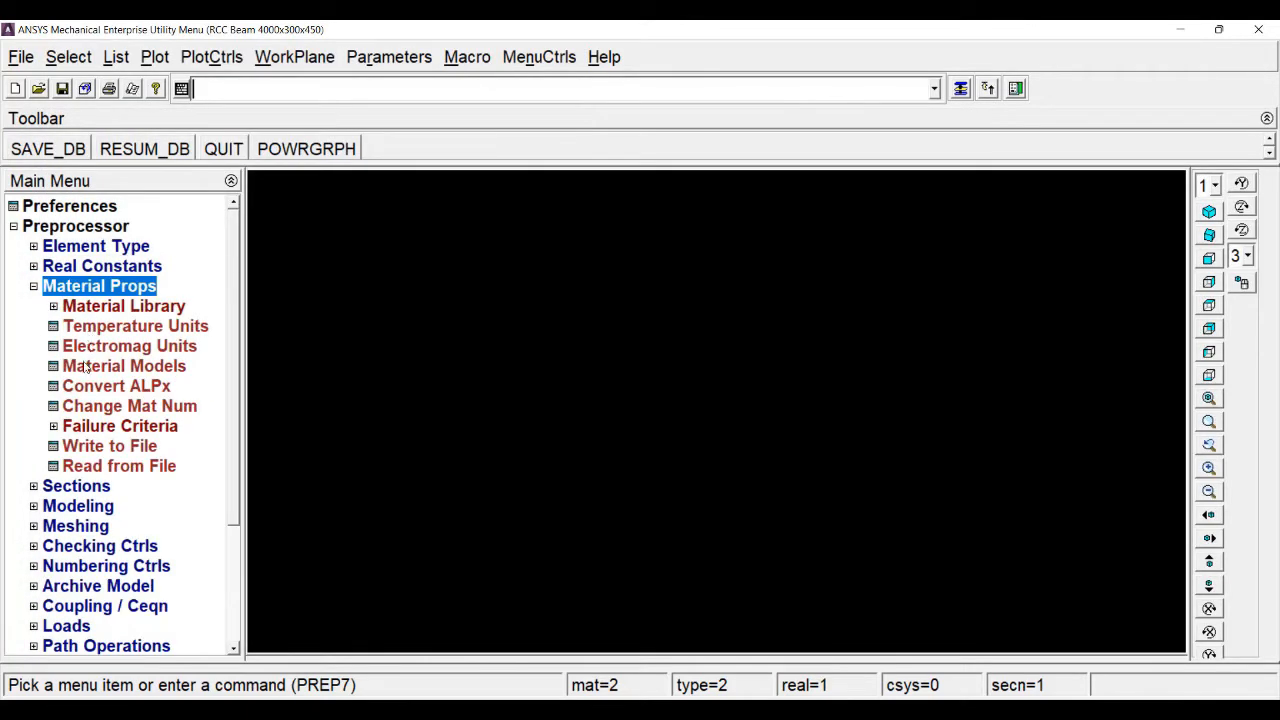
left_click(85, 370)
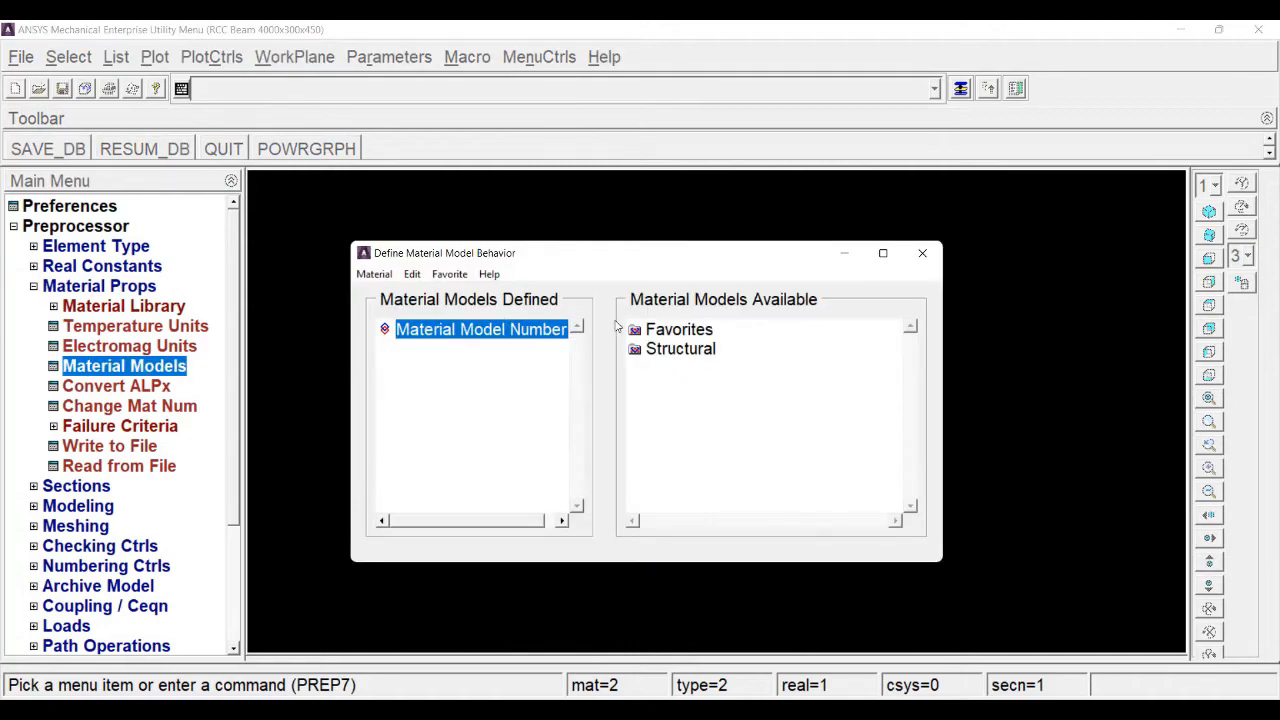
left_click(690, 352)
double_click(693, 368)
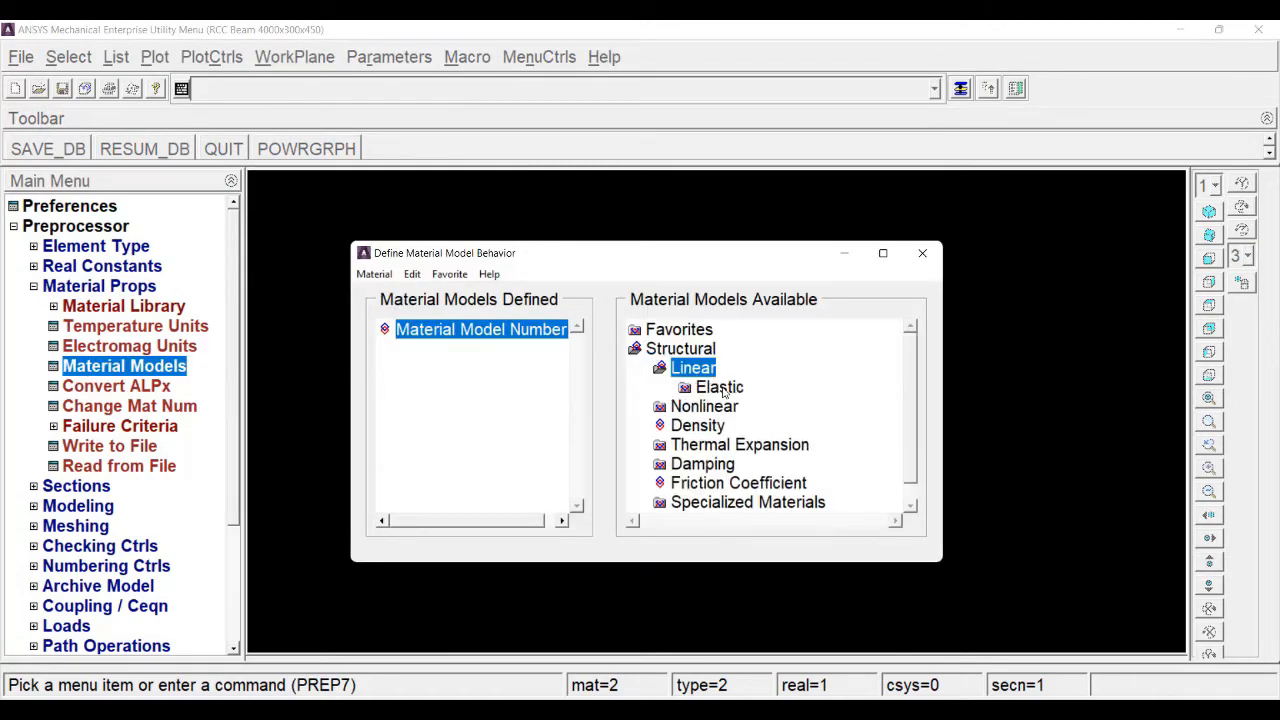
double_click(720, 387)
double_click(748, 407)
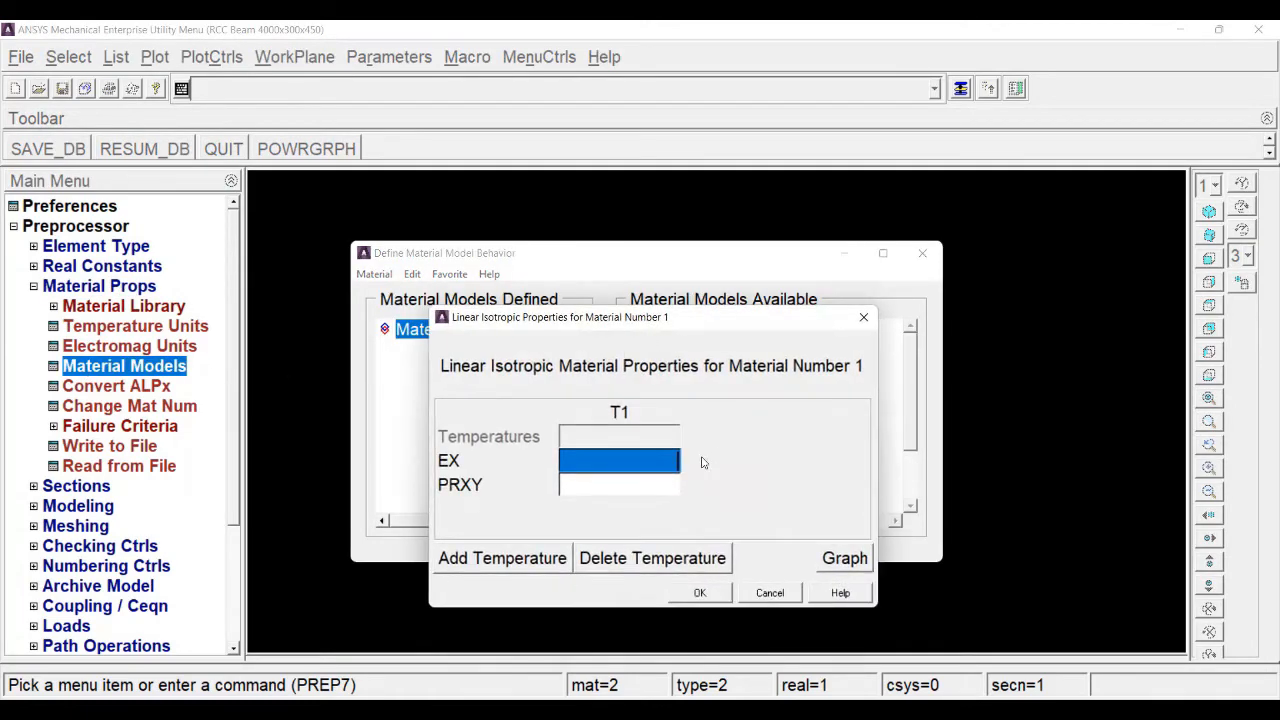
type("30000")
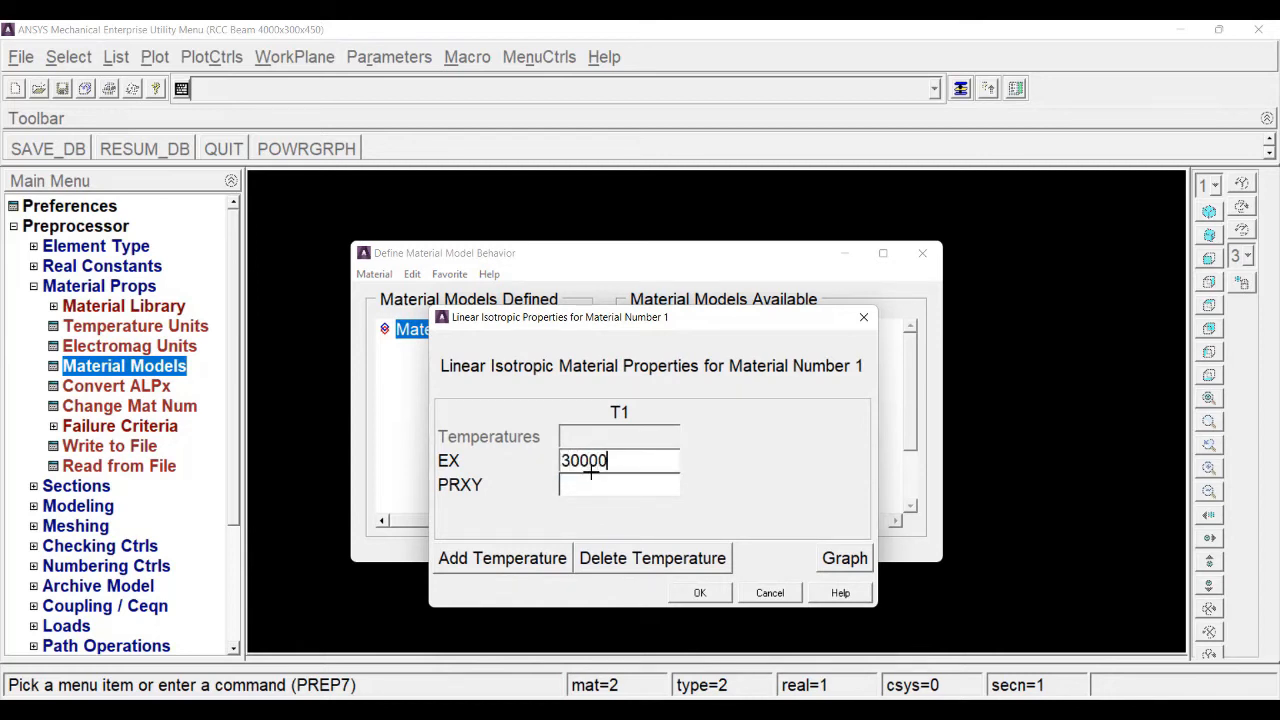
key("Tab")
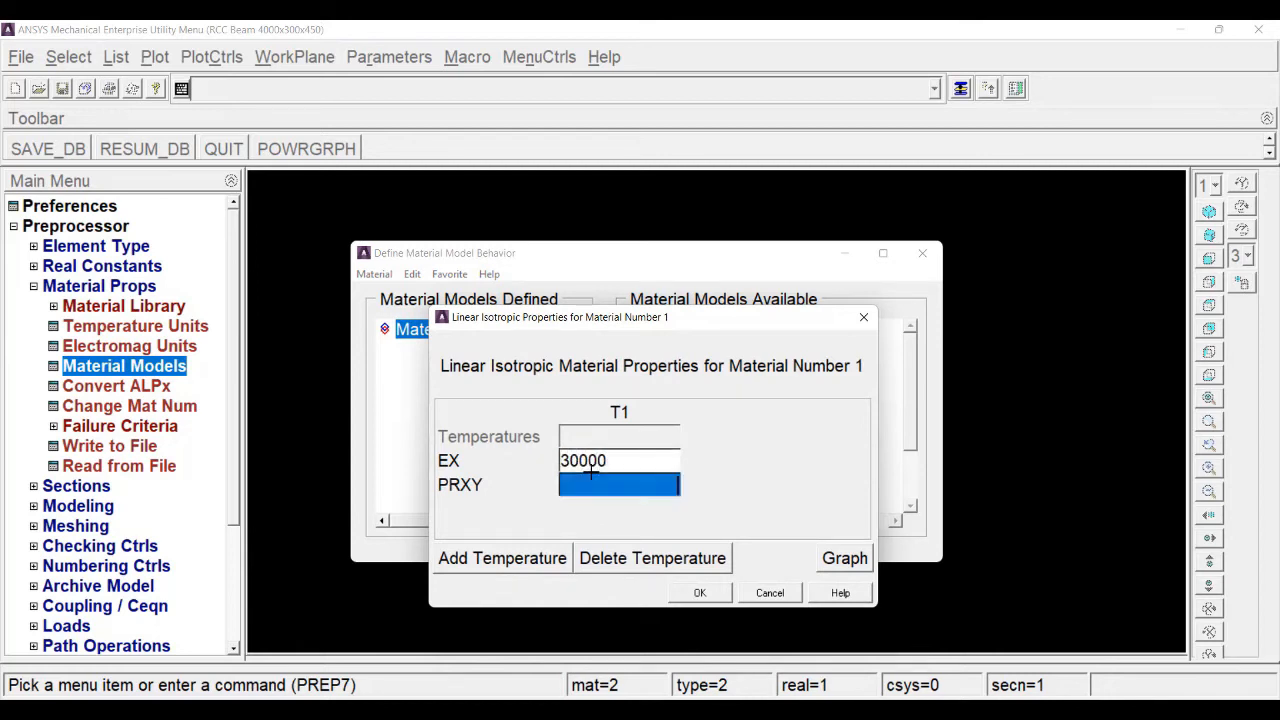
type("0.15")
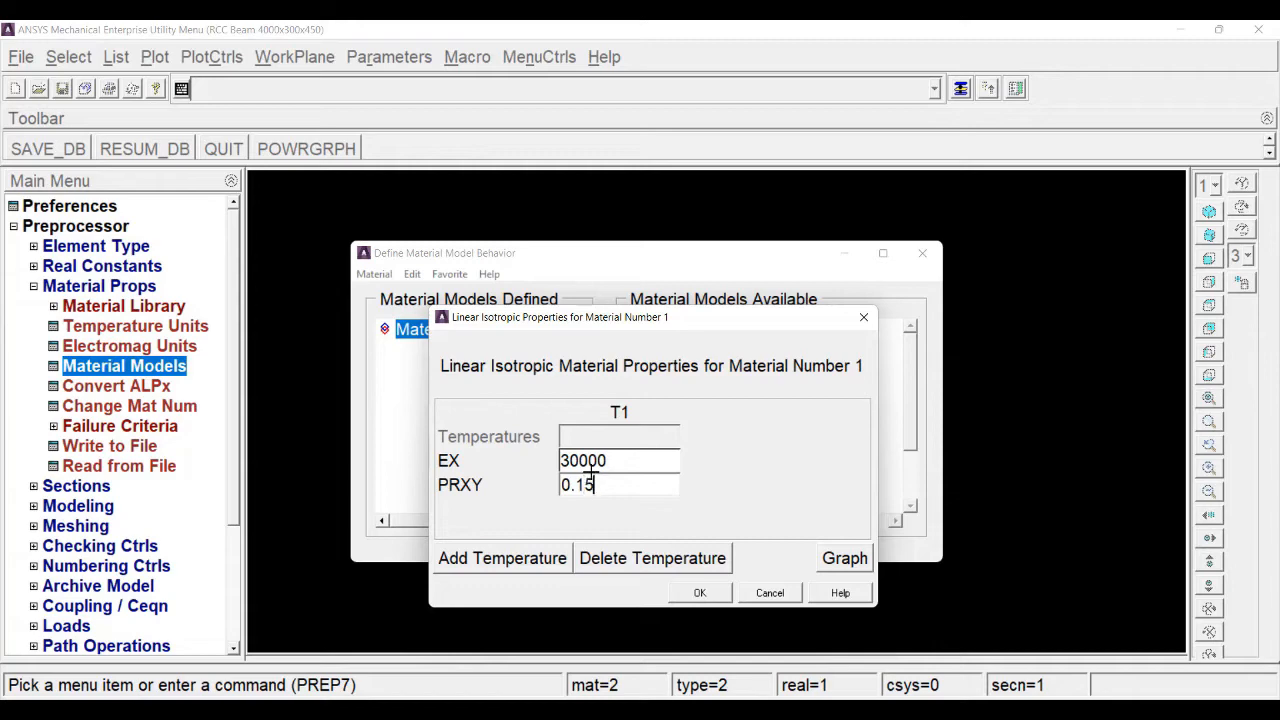
key("Return")
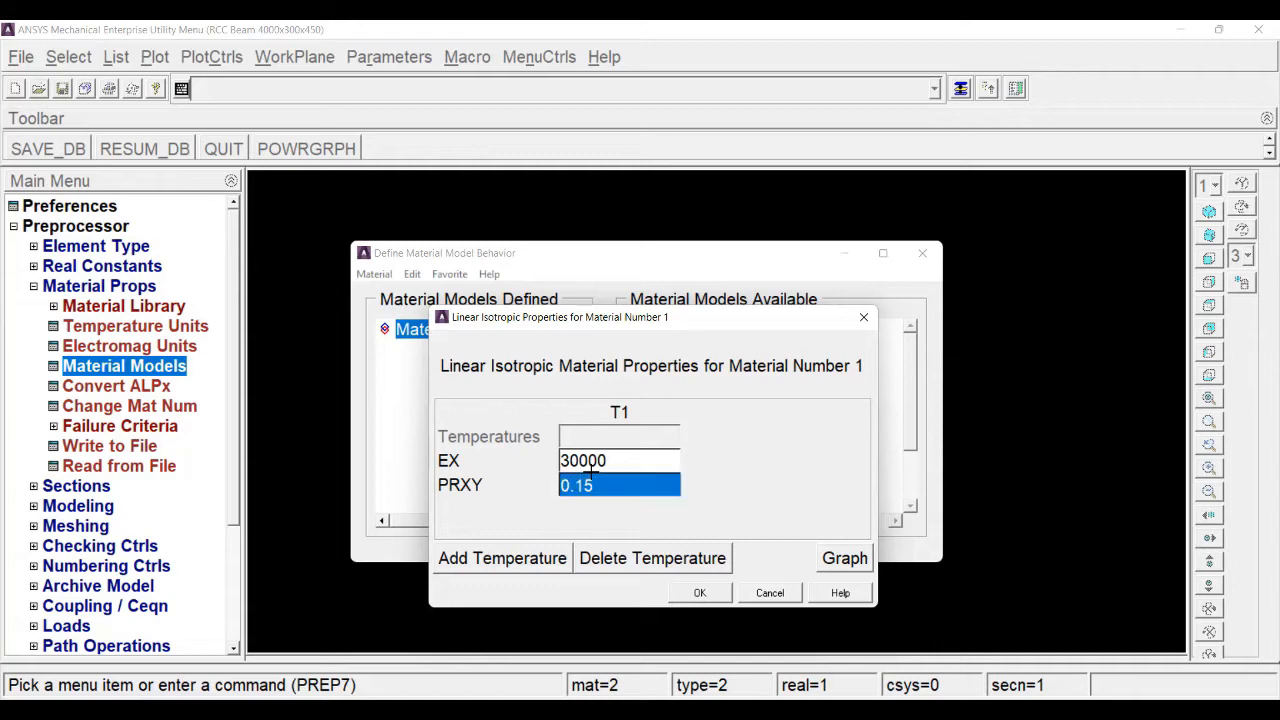
left_click(700, 593)
Set the density of material 1 to 24e-6 and close the material model definitions
double_click(708, 485)
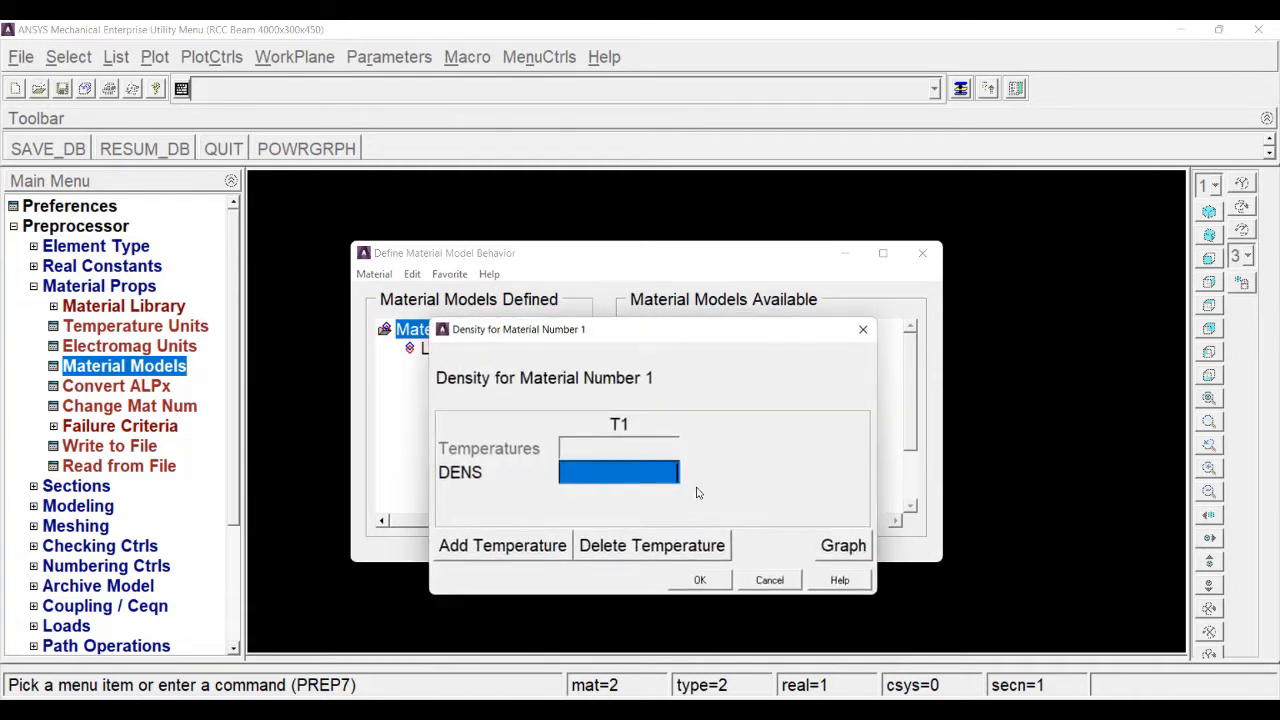
type("24e")
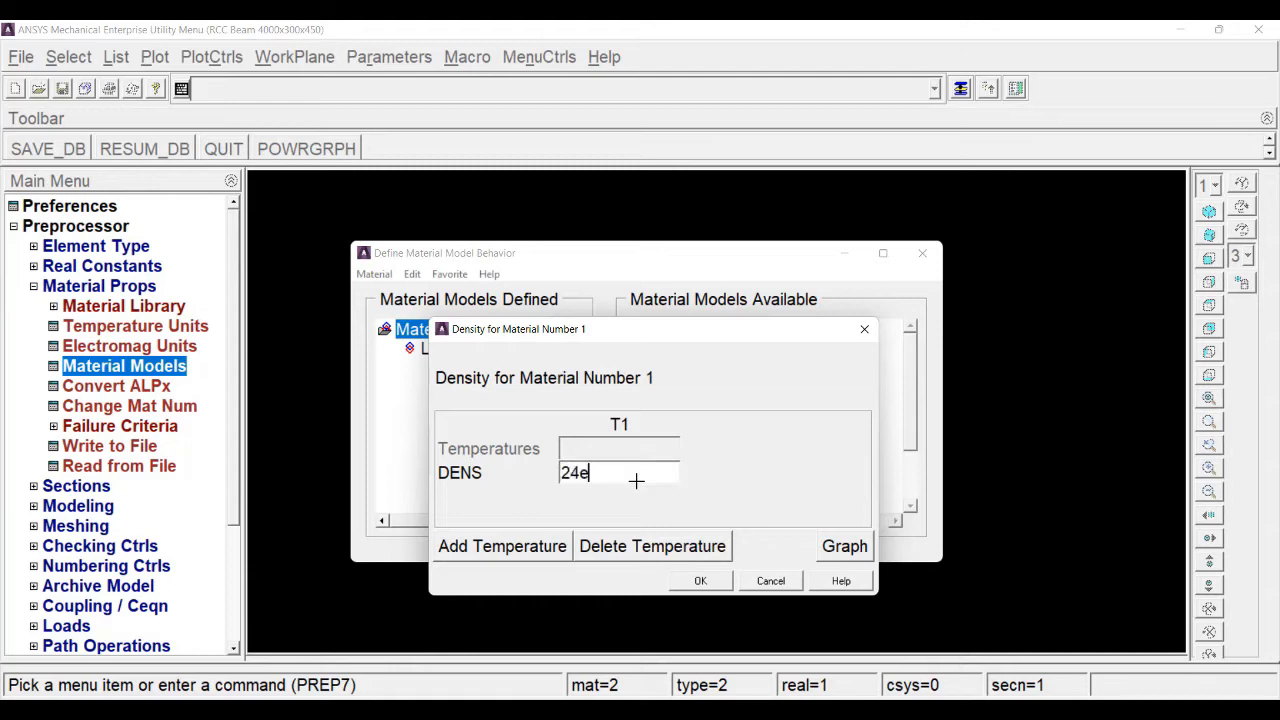
type("-6")
left_click(704, 581)
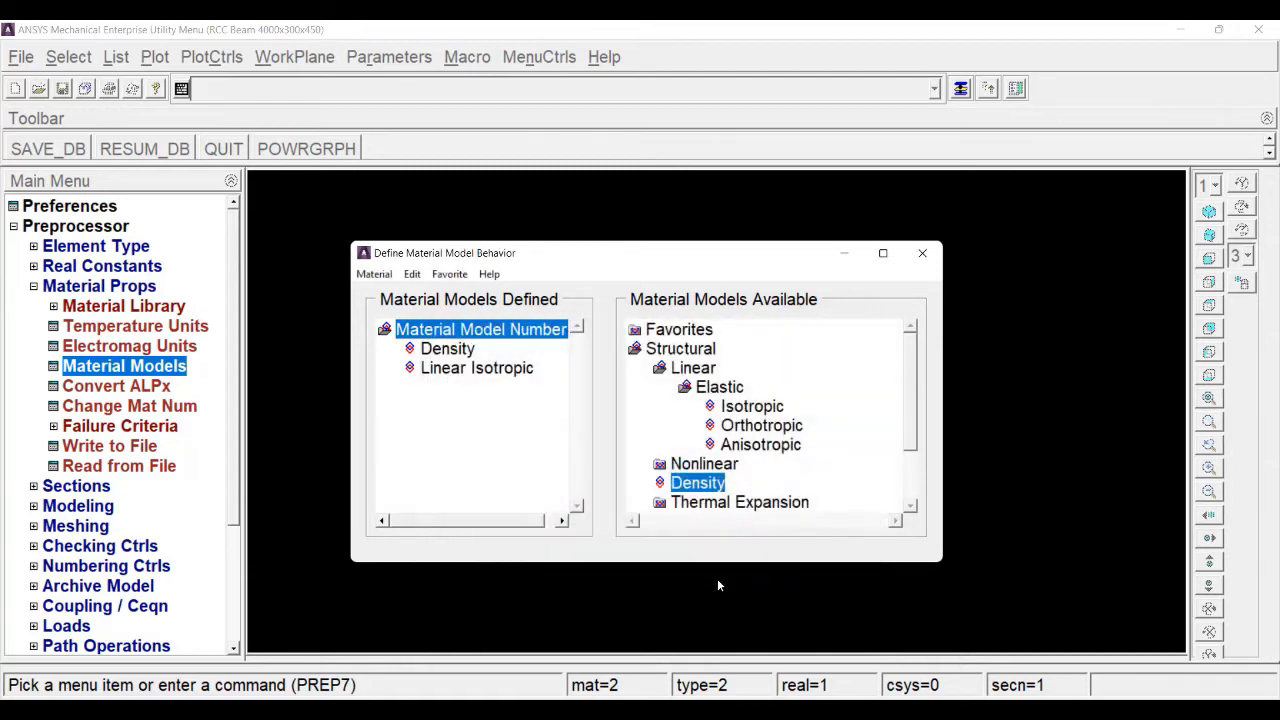
left_click(922, 253)
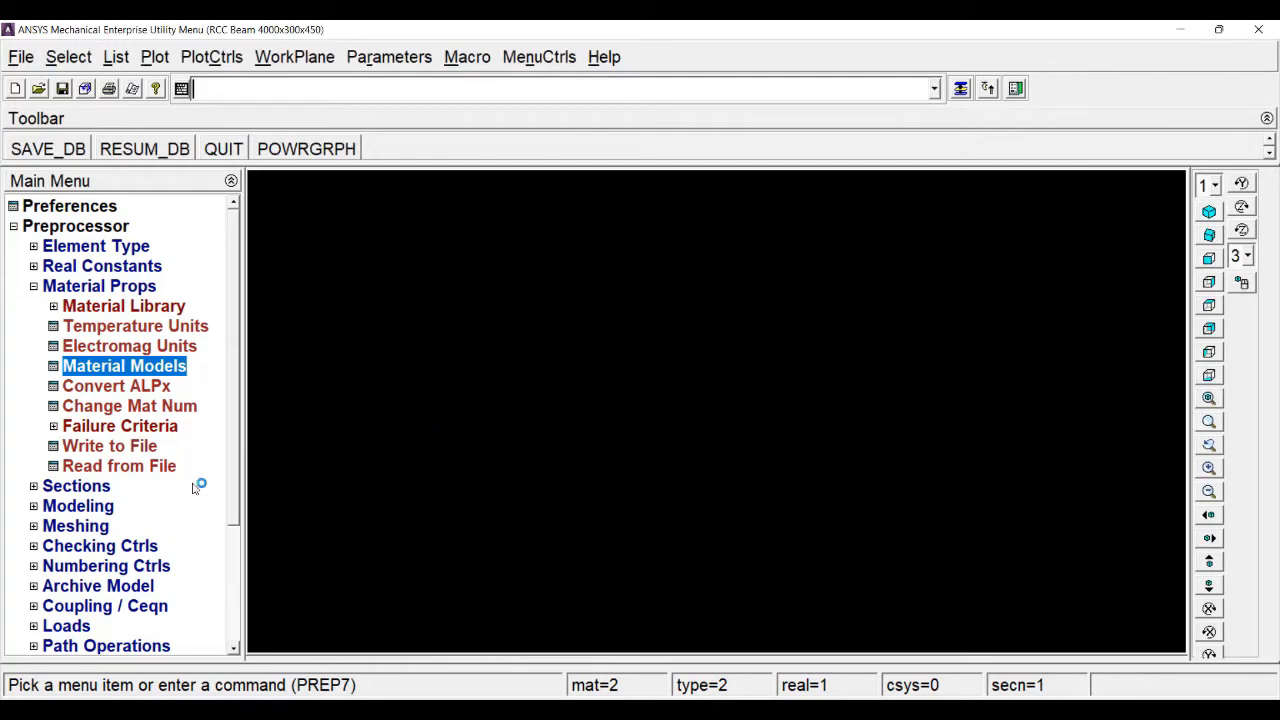
Create a block volume by dimensions with X2 4000, Y2 450 and Z2 300
left_click(66, 507)
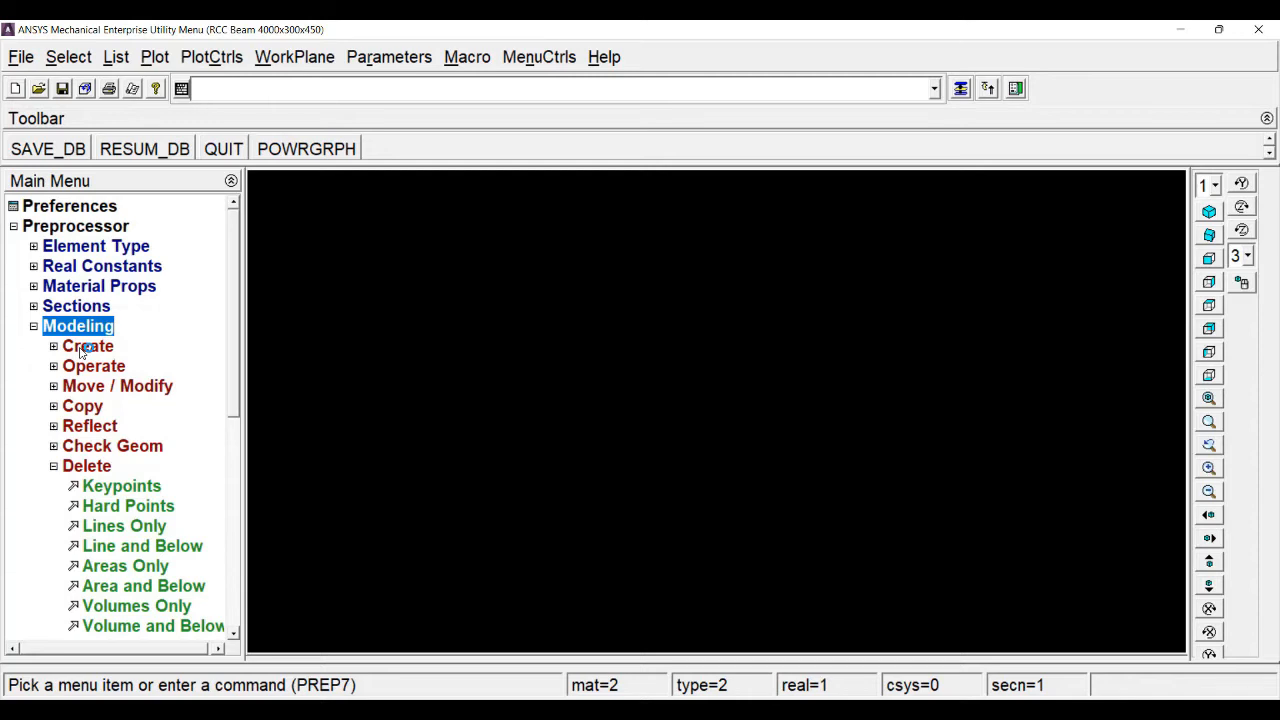
left_click(83, 350)
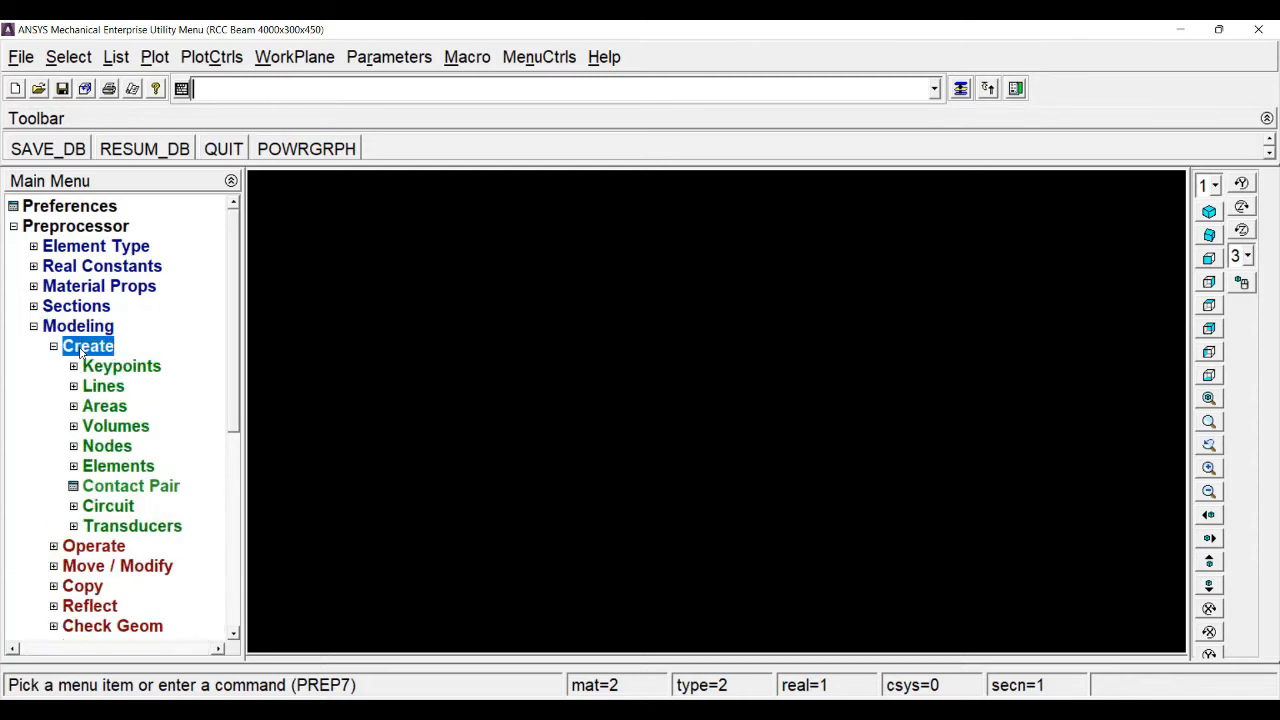
left_click(110, 430)
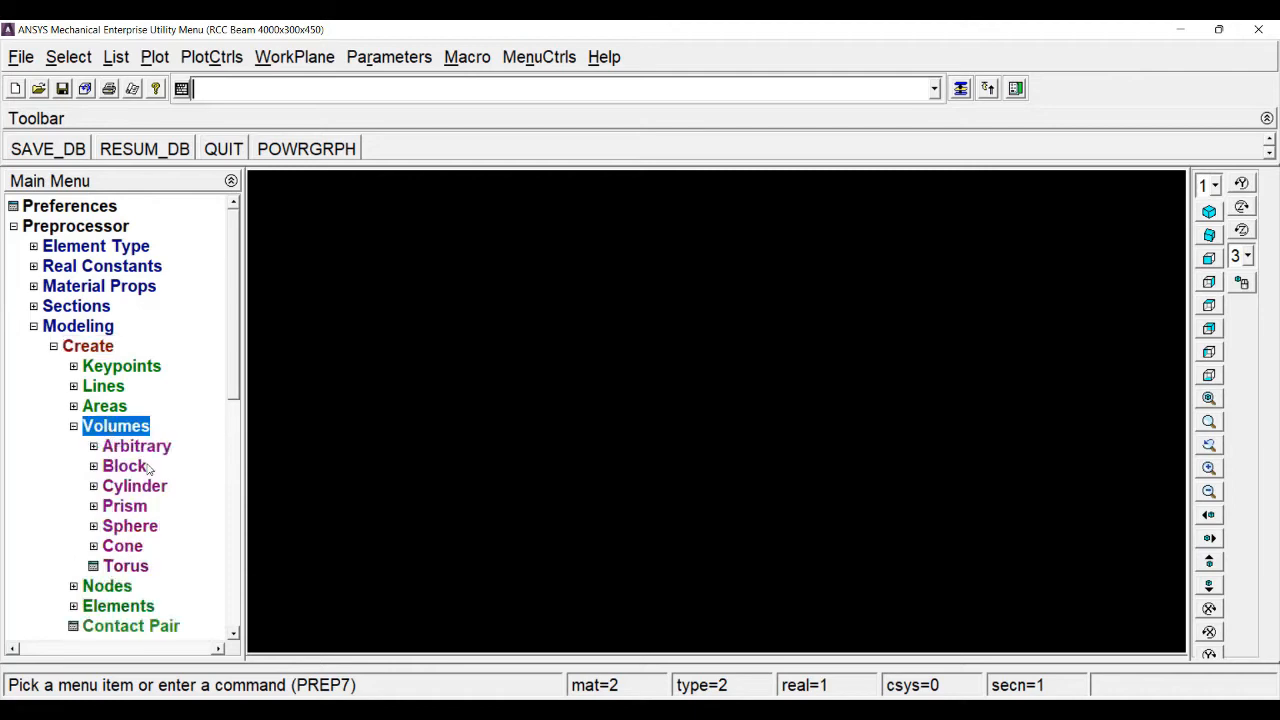
left_click(125, 468)
left_click(180, 528)
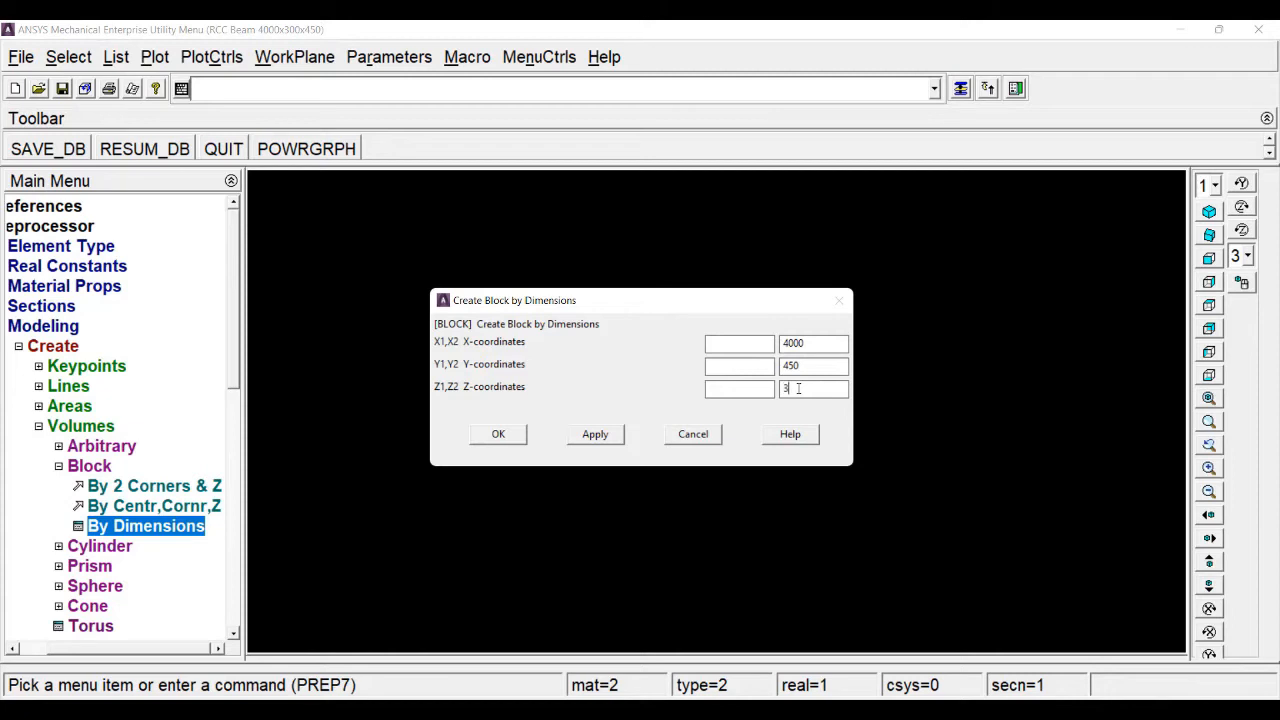
left_click(798, 388)
type("300")
left_click(513, 440)
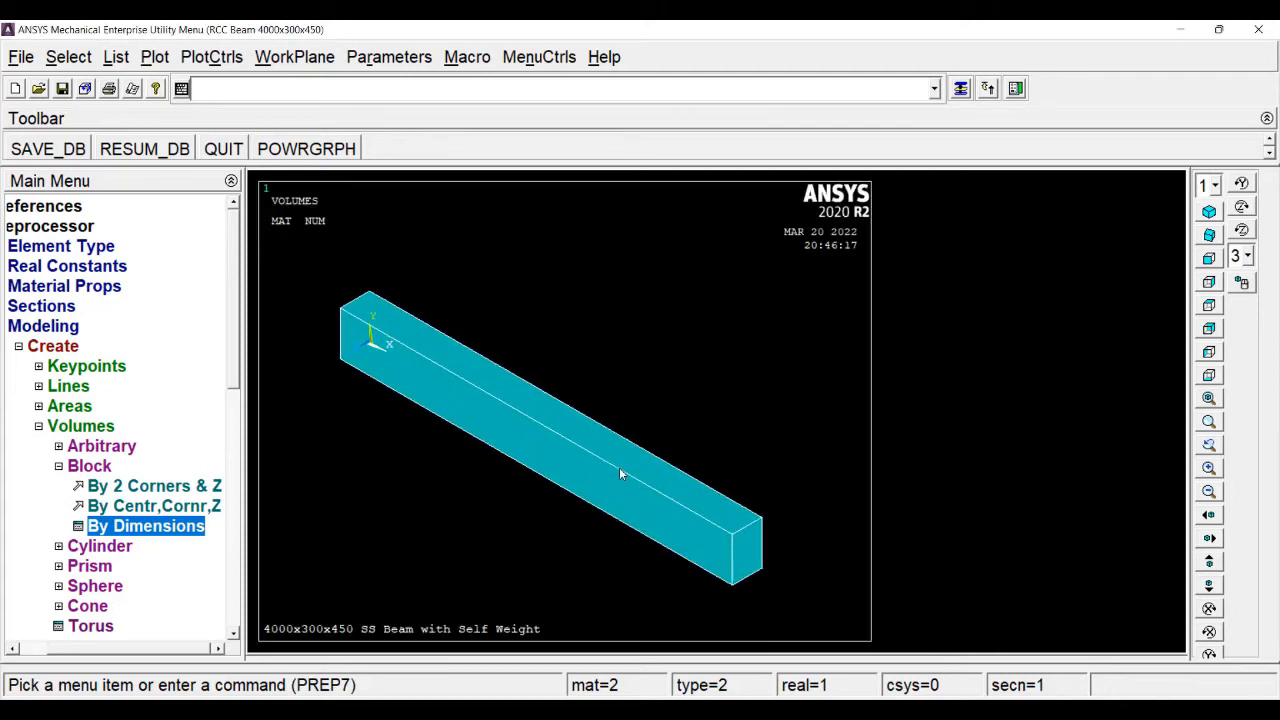
Assign material 1, element type 1 SOLID65 and element coordinate system 0 to the beam volume as mesh attributes
left_click(55, 425)
left_click(54, 346)
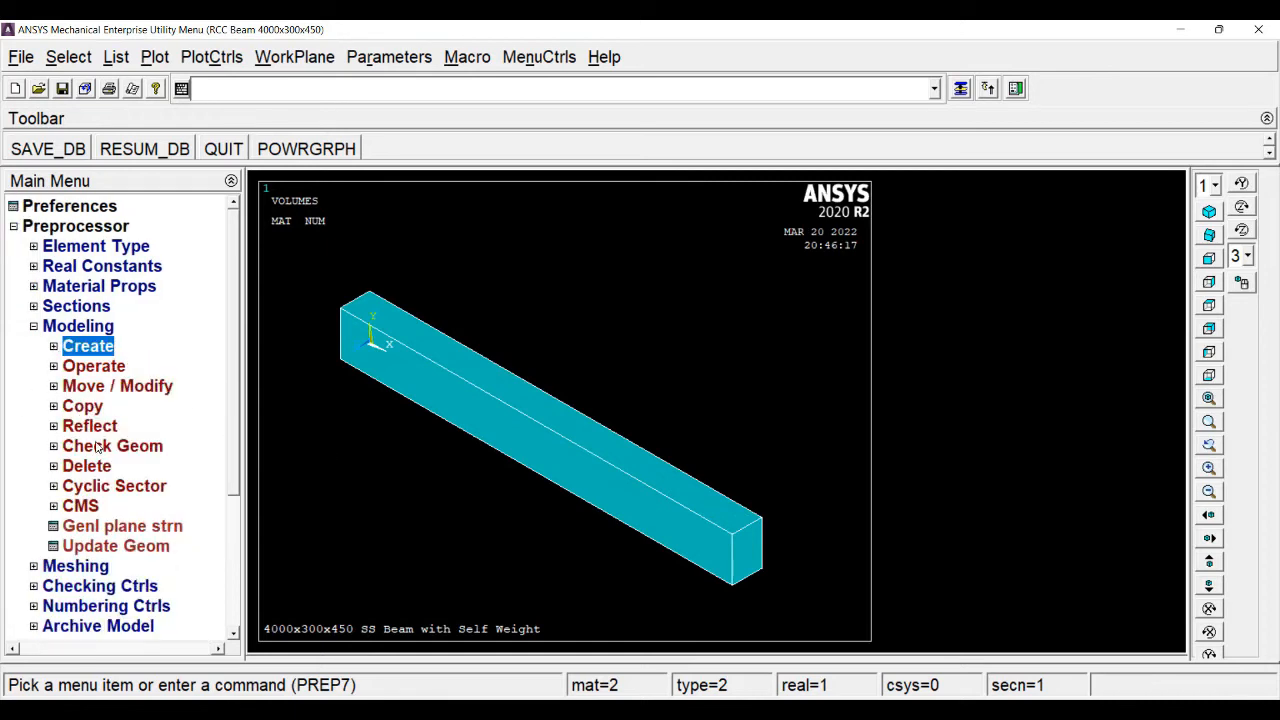
left_click(80, 567)
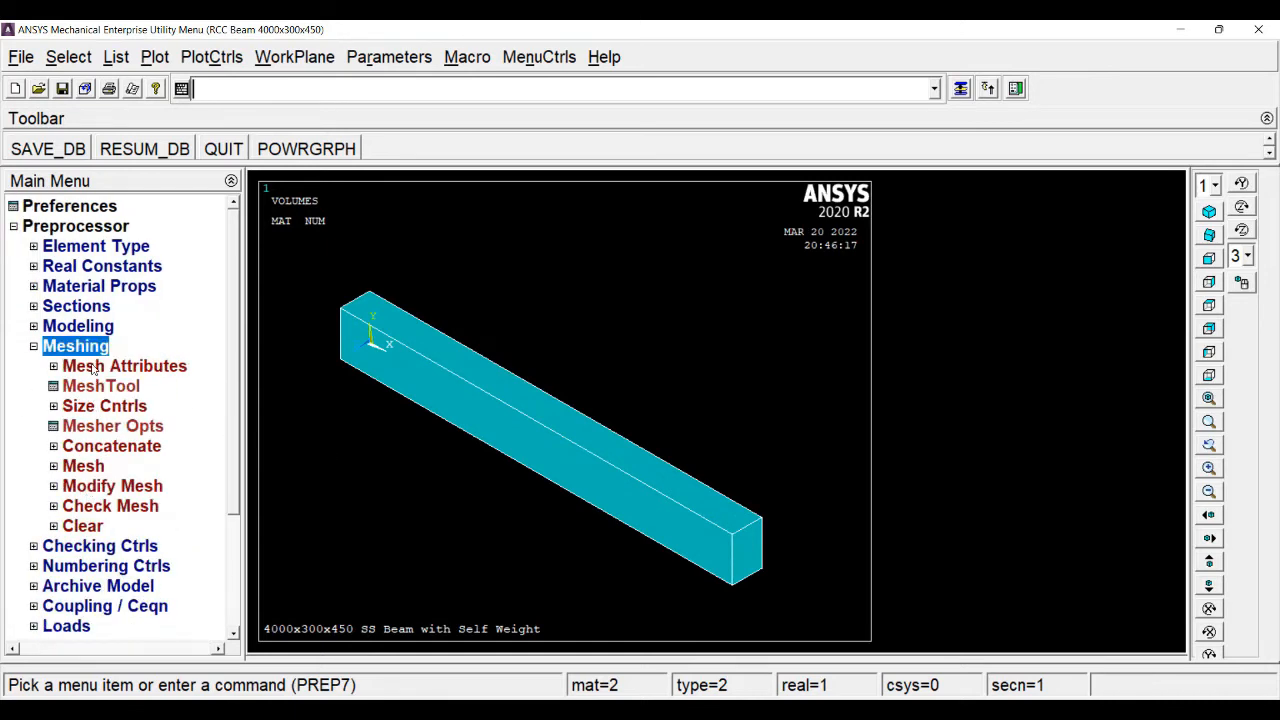
left_click(86, 366)
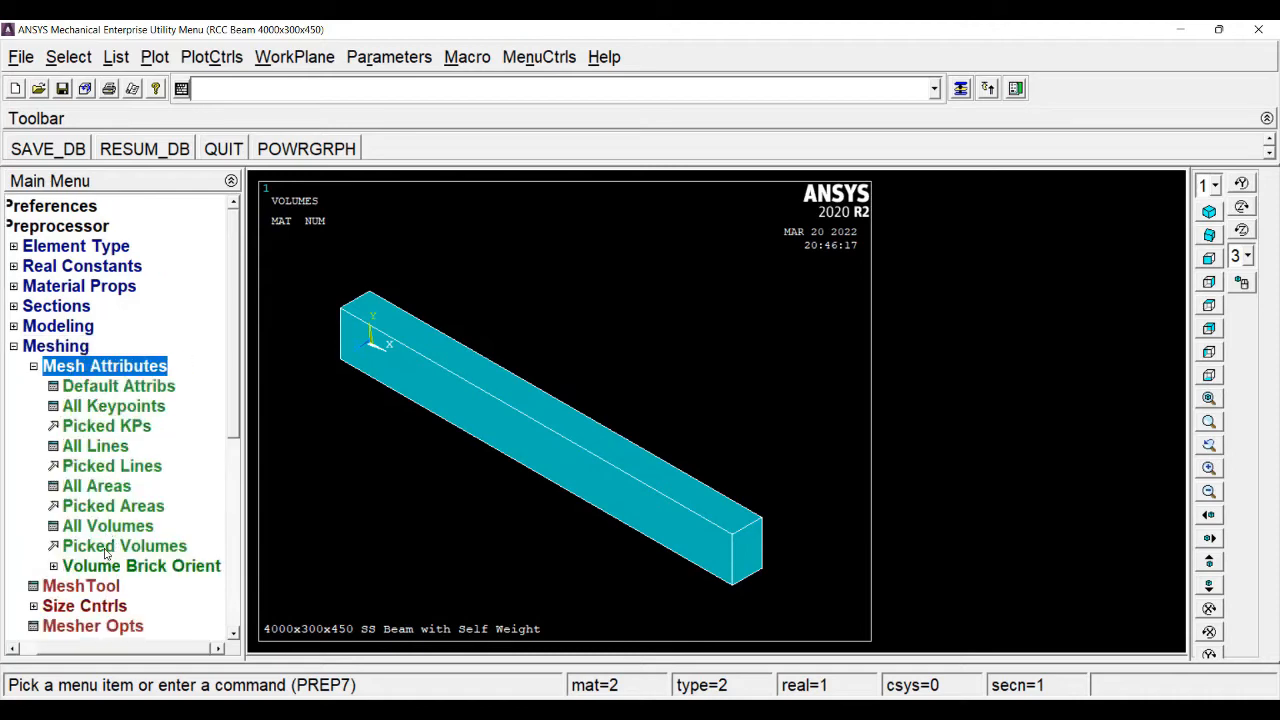
left_click(110, 545)
left_click(510, 412)
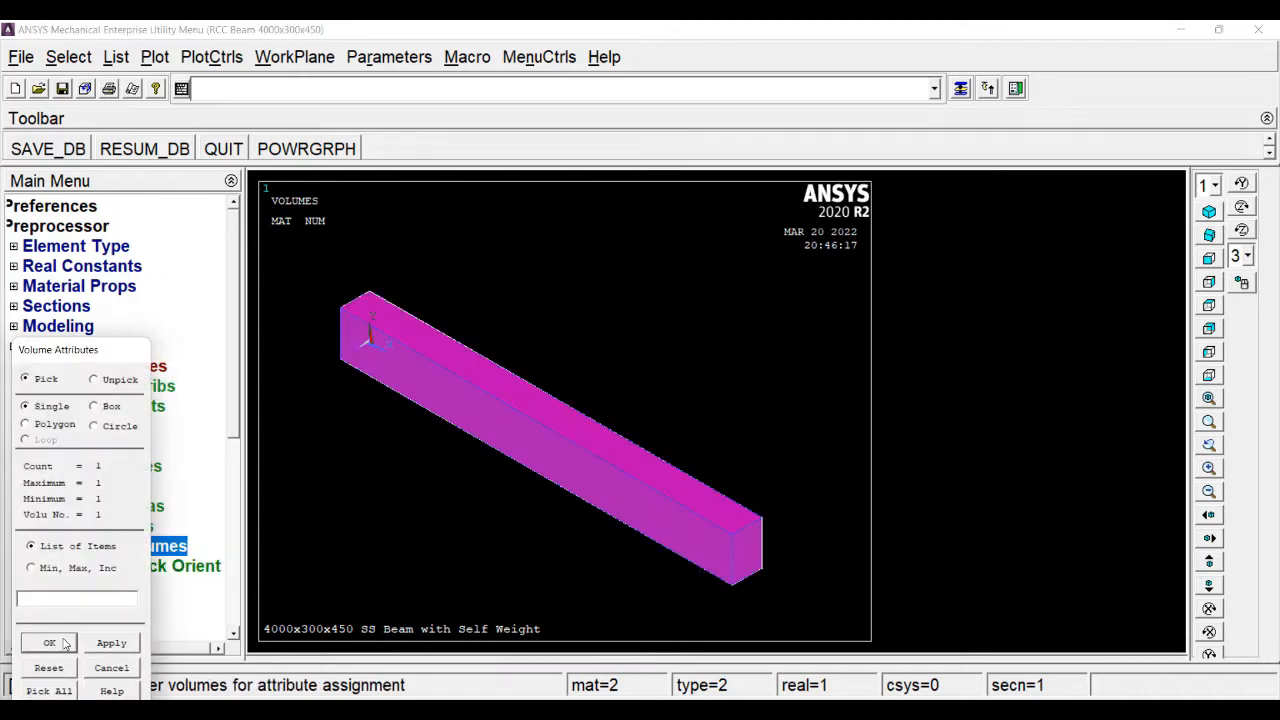
left_click(49, 642)
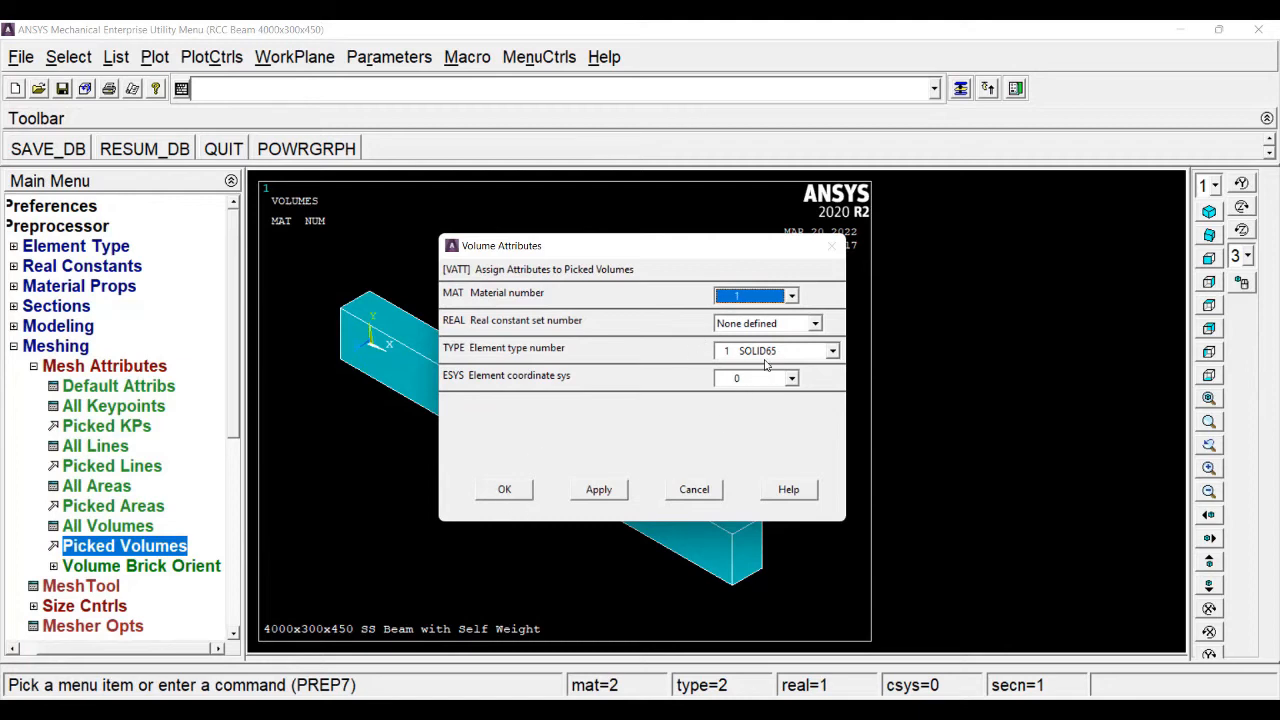
left_click(519, 489)
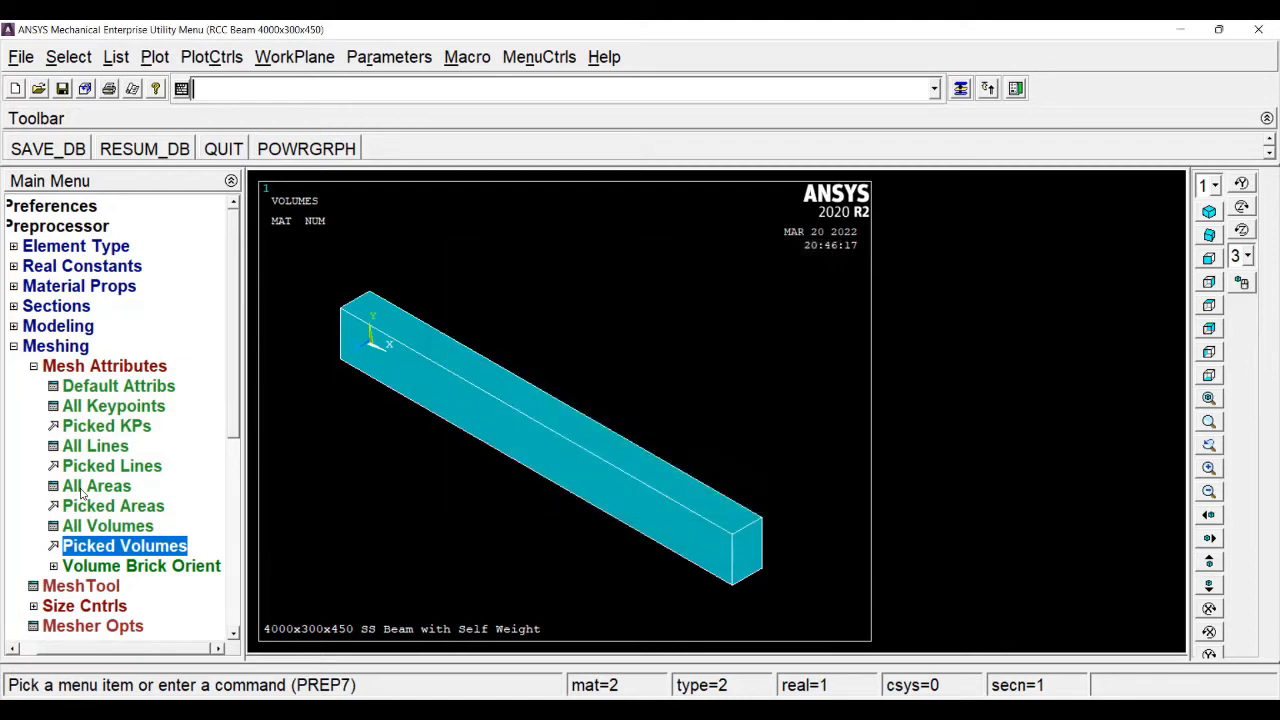
Start assigning manual element sizes on picked lines and plot the beam as lines
double_click(74, 368)
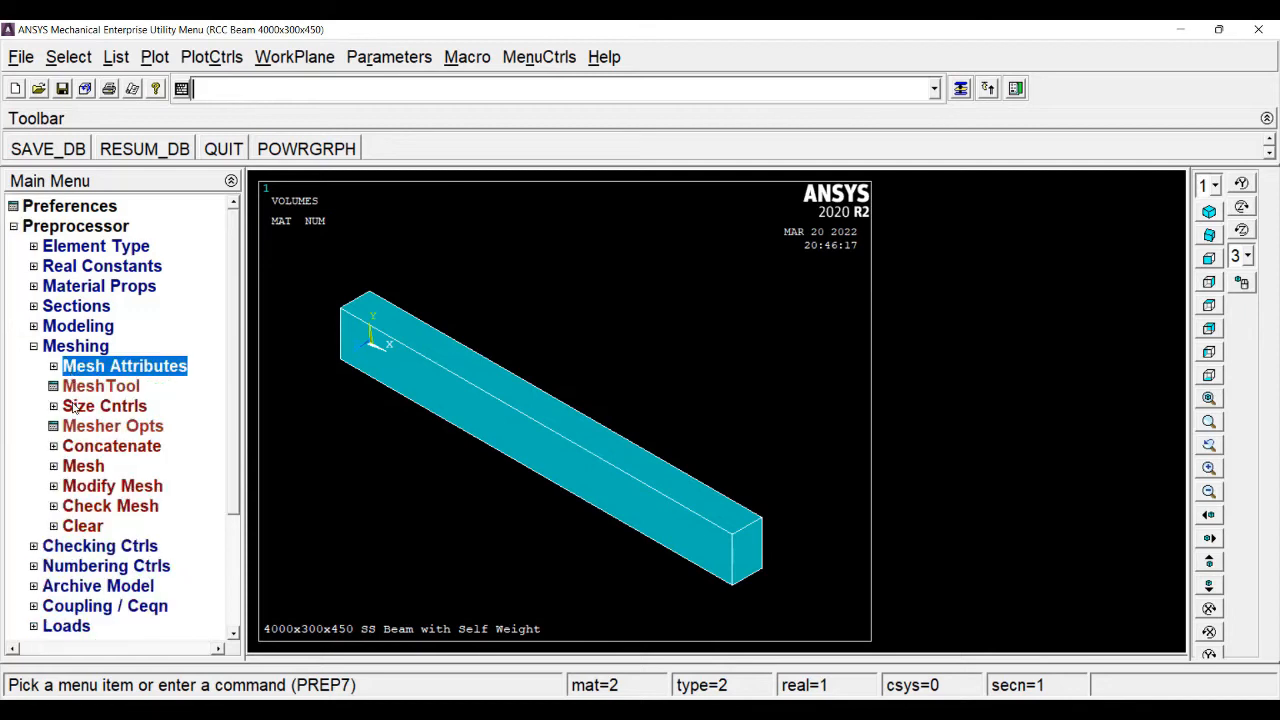
left_click(74, 408)
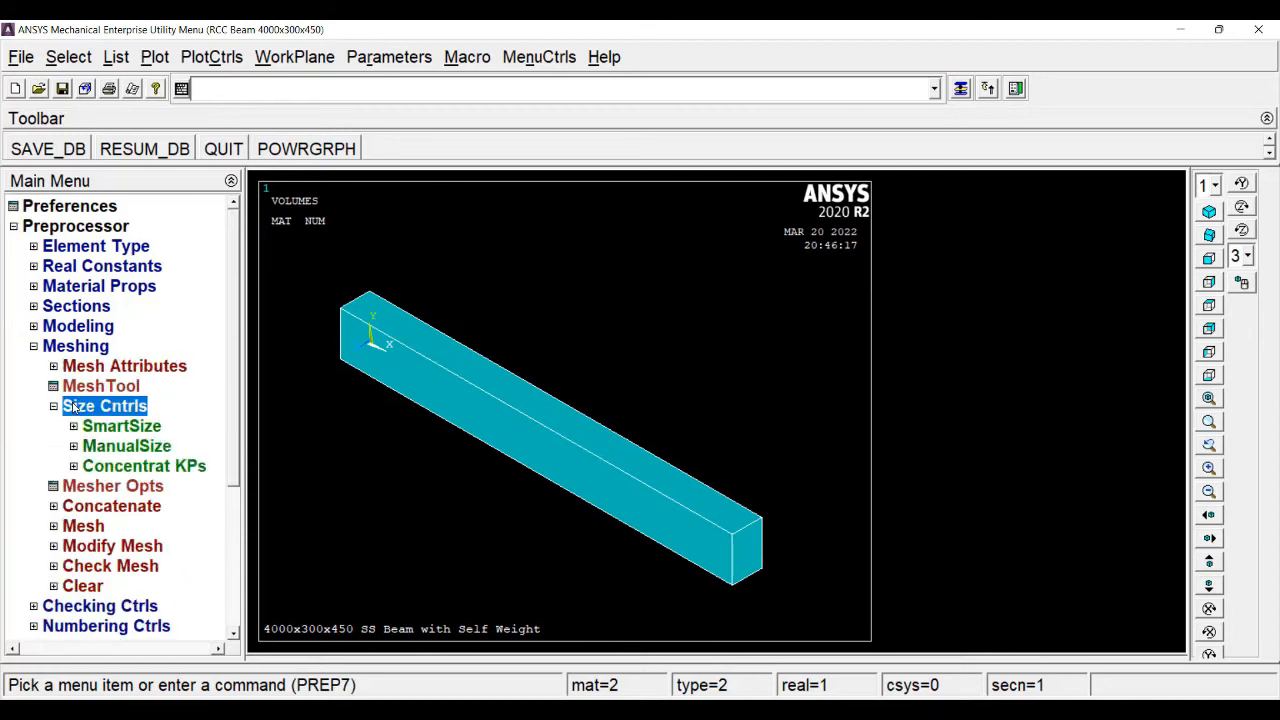
left_click(125, 448)
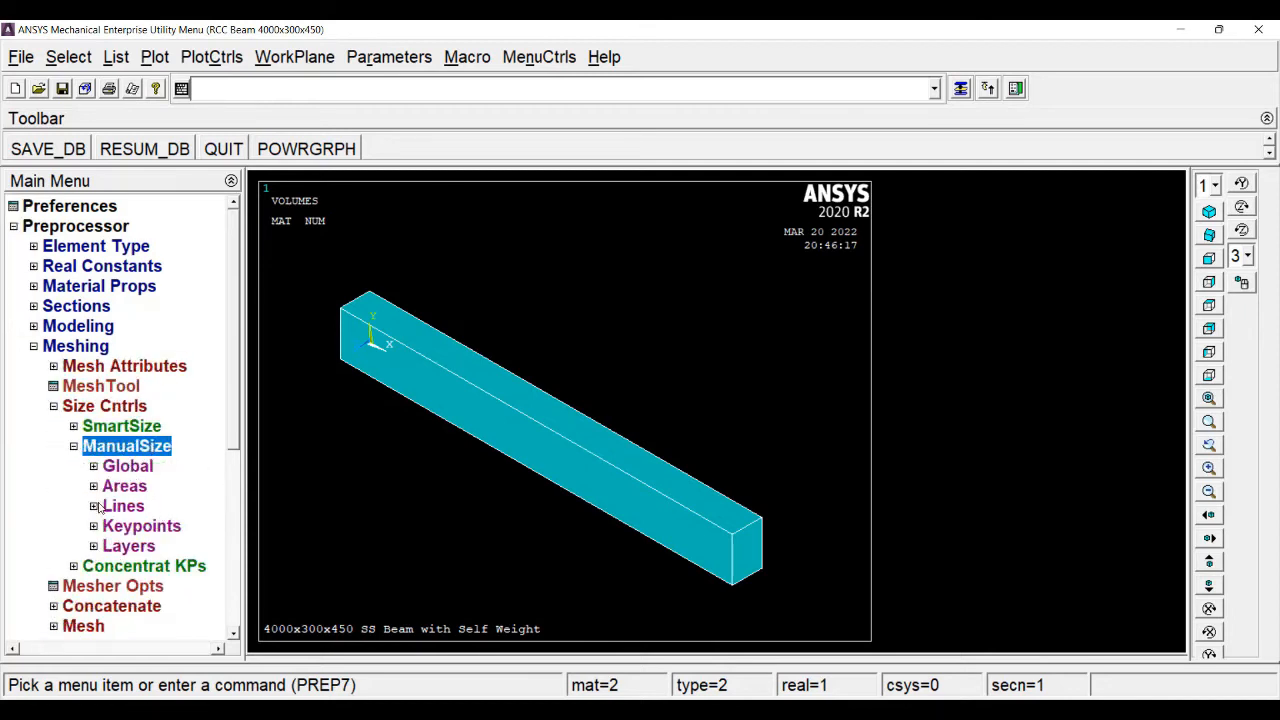
left_click(104, 507)
left_click(155, 550)
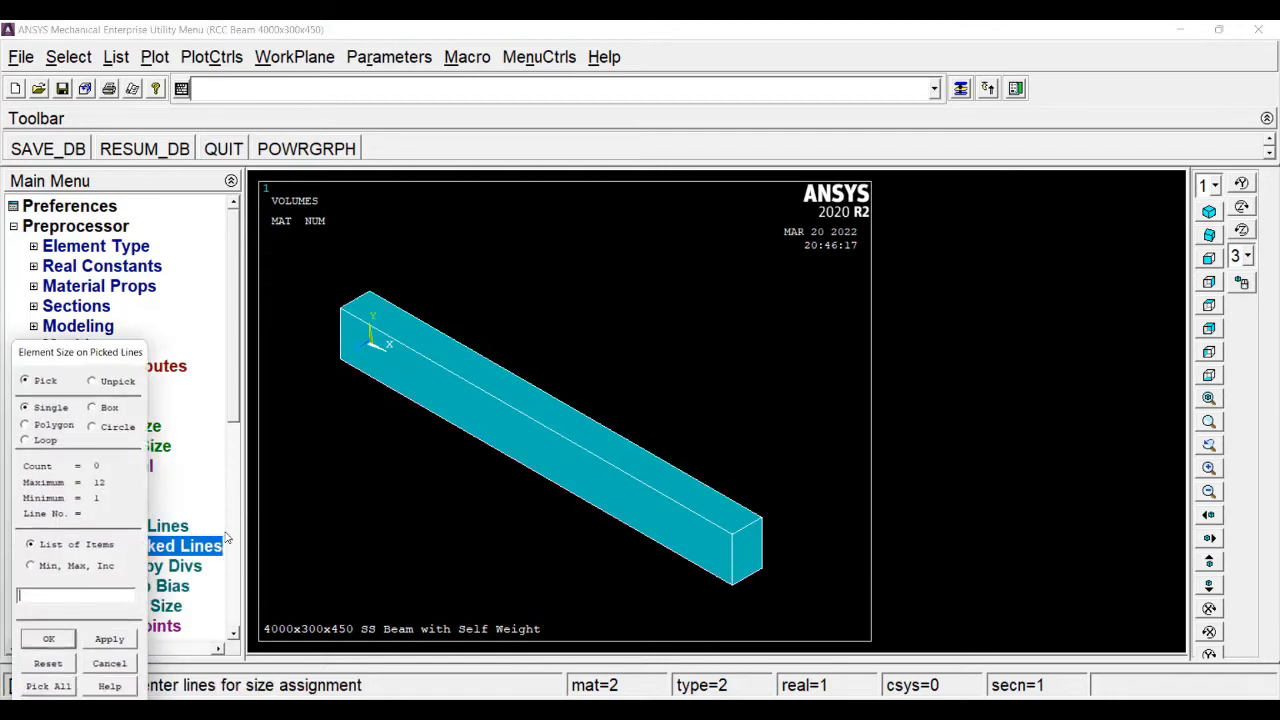
left_click(160, 60)
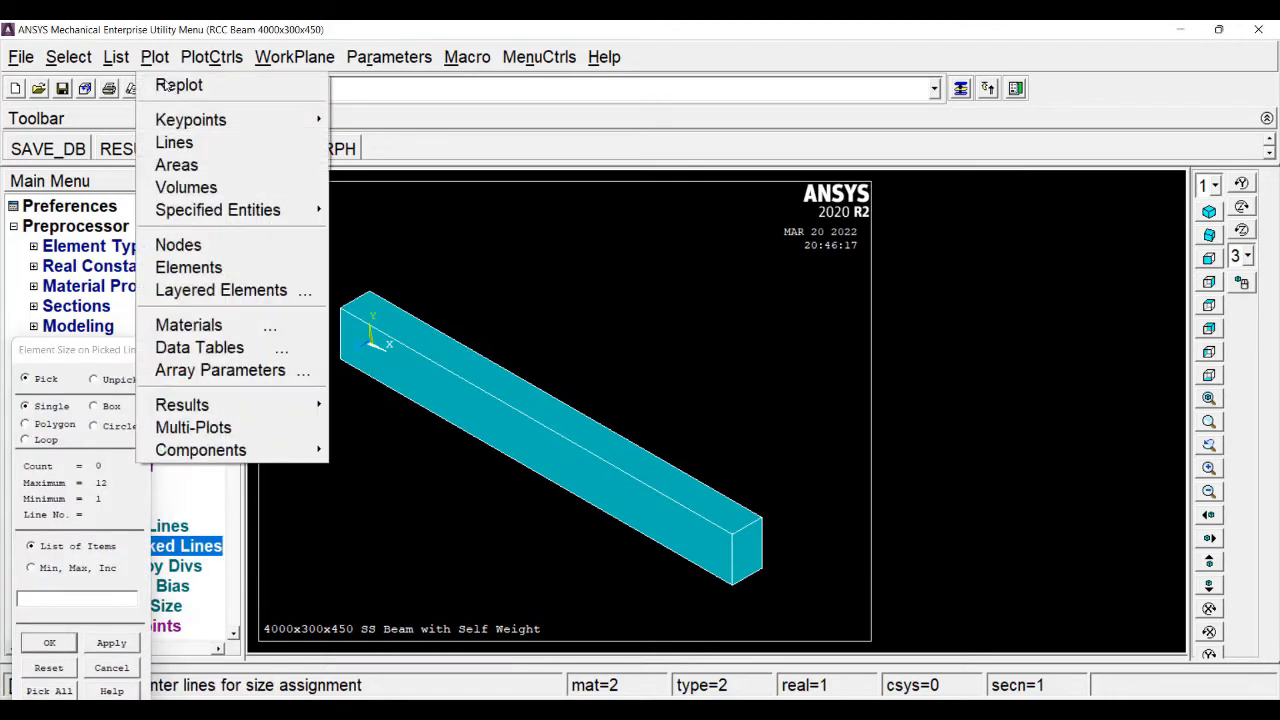
left_click(174, 142)
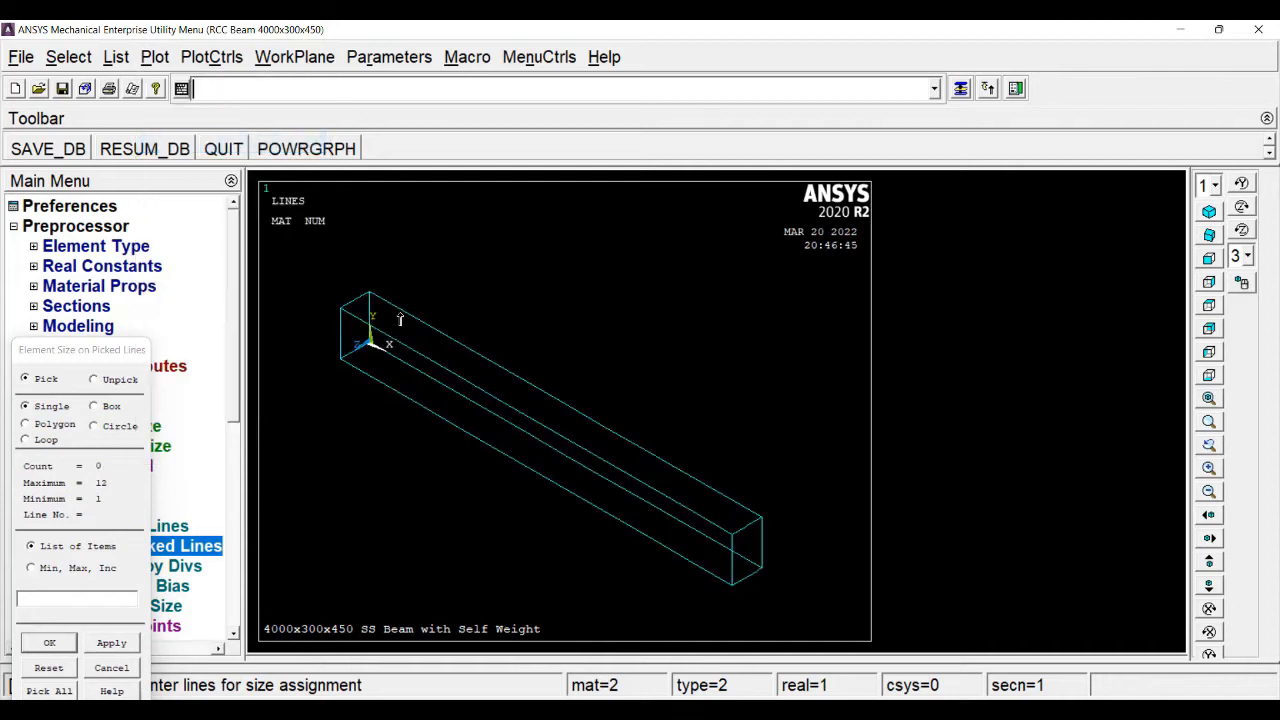
Set an element edge length of 100 on the beam's two upper longitudinal lines, with KYNDIV set to No
left_click(529, 389)
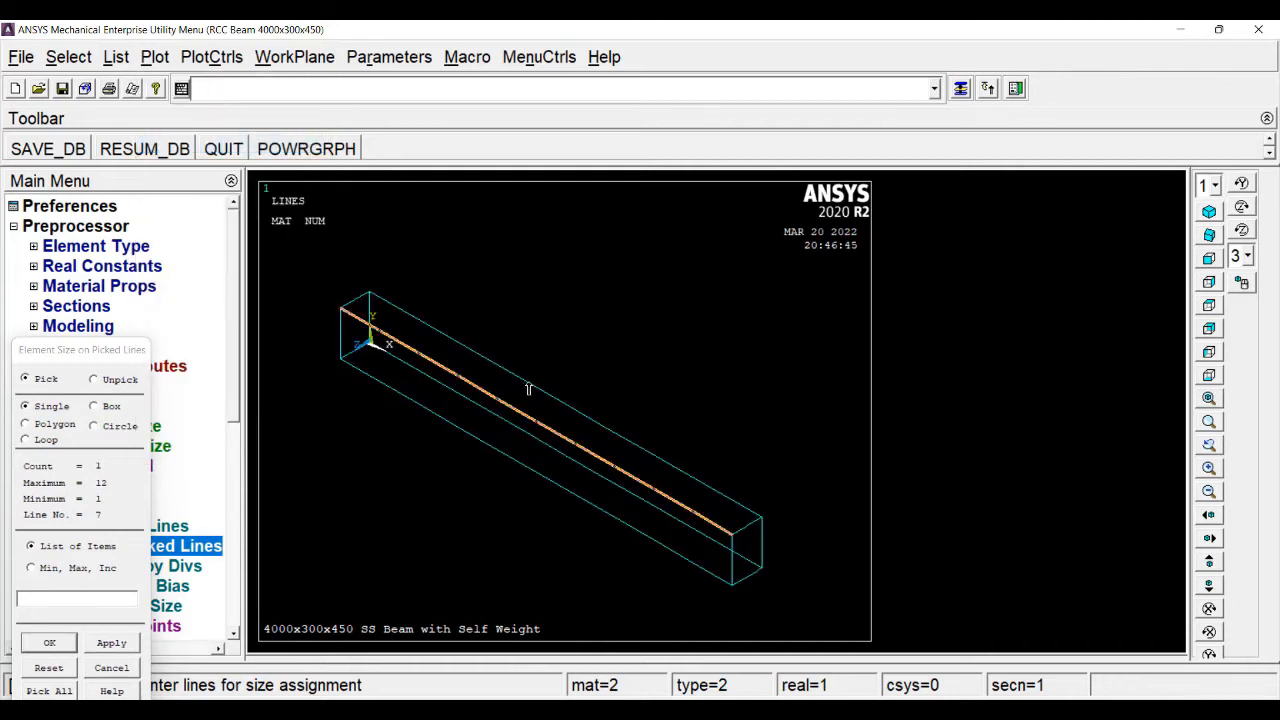
left_click(540, 389)
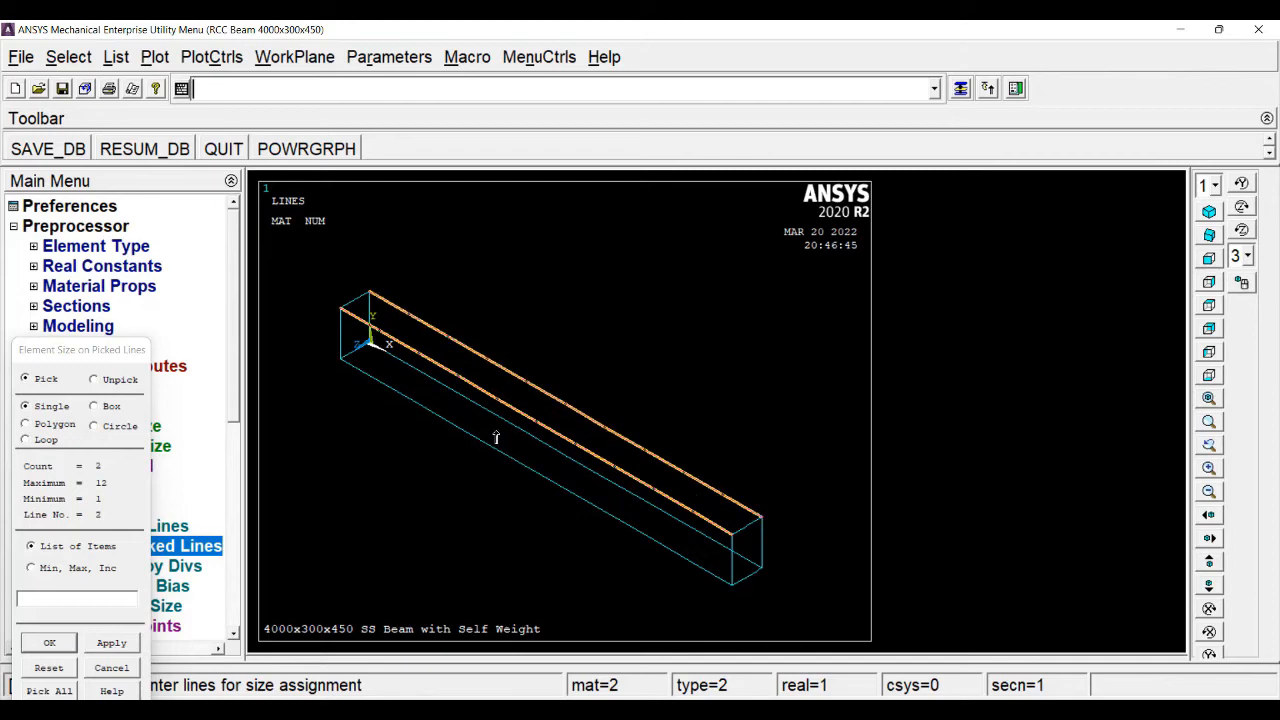
left_click(46, 644)
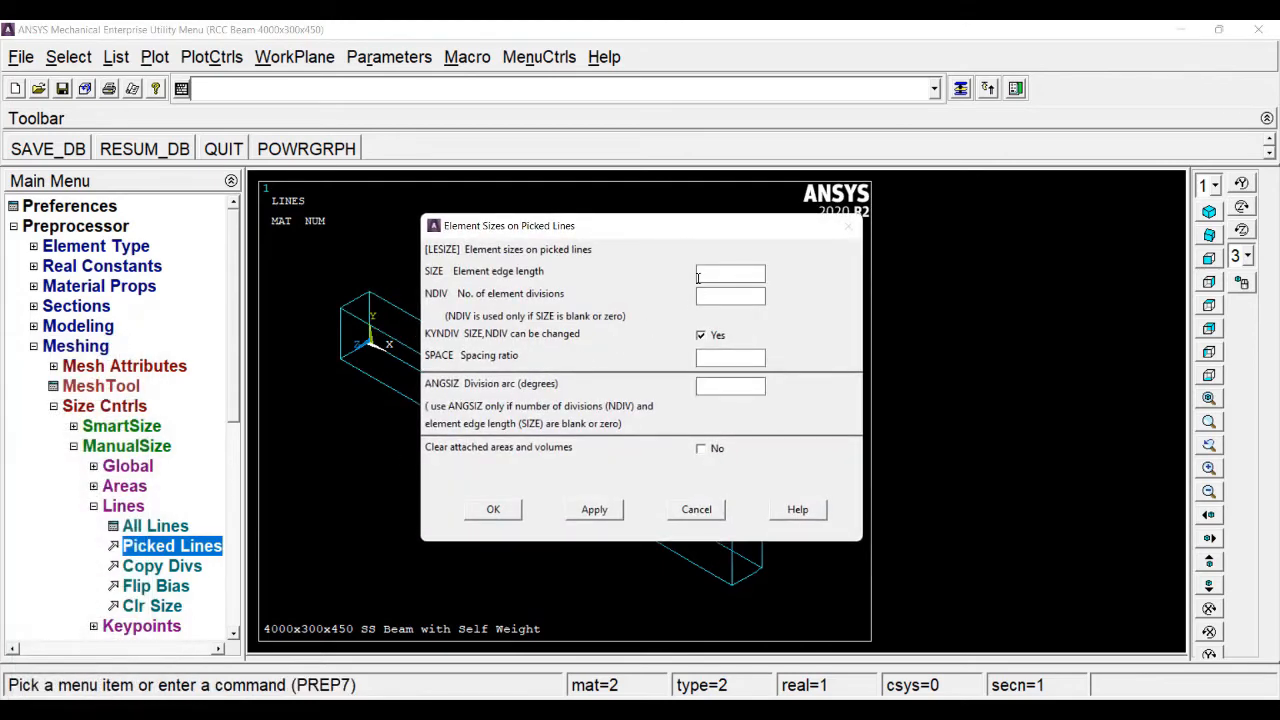
type("100")
left_click(701, 336)
left_click(493, 510)
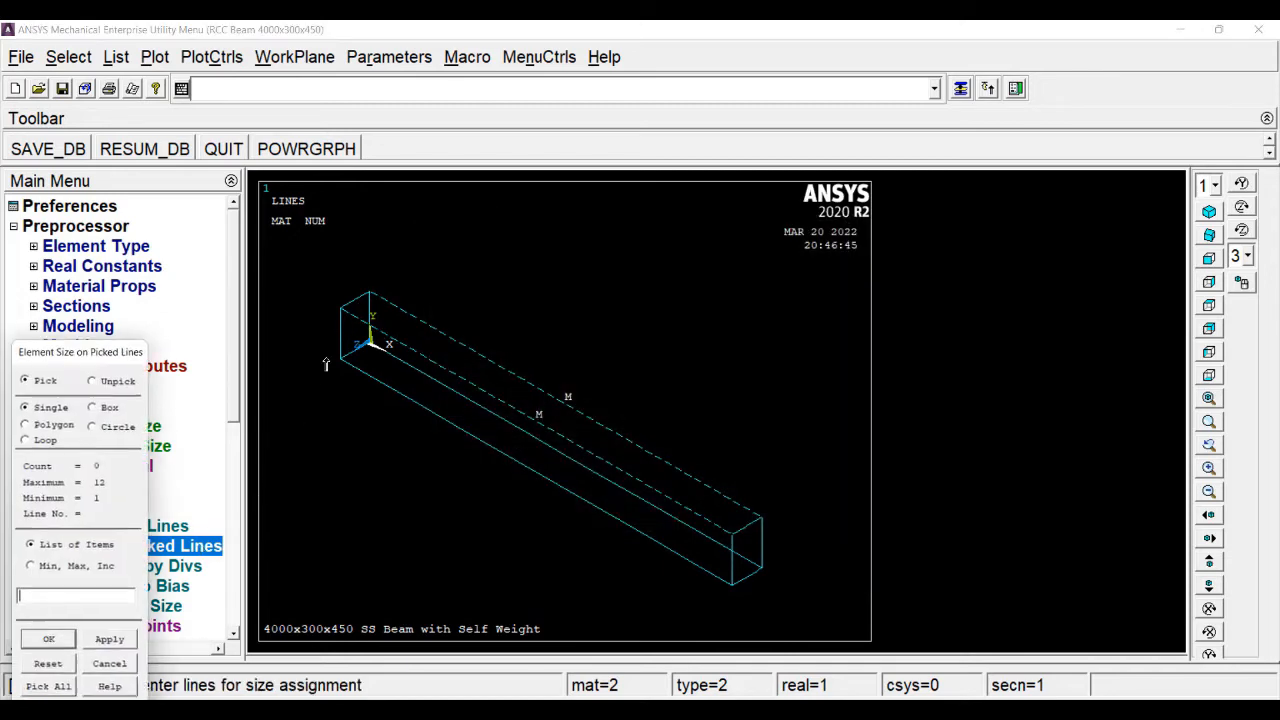
Set an element edge length of 50 on the upper width line and the adjoining vertical line at the beam's origin end
left_click(352, 300)
left_click(370, 318)
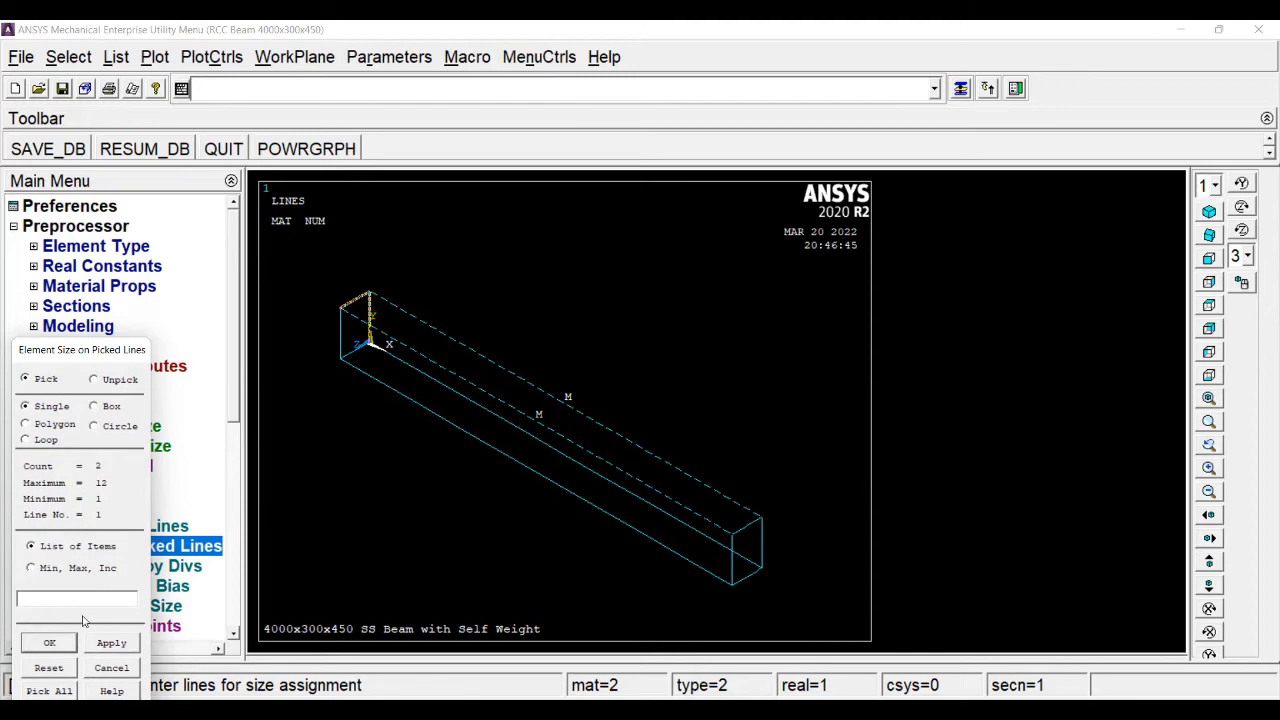
left_click(49, 643)
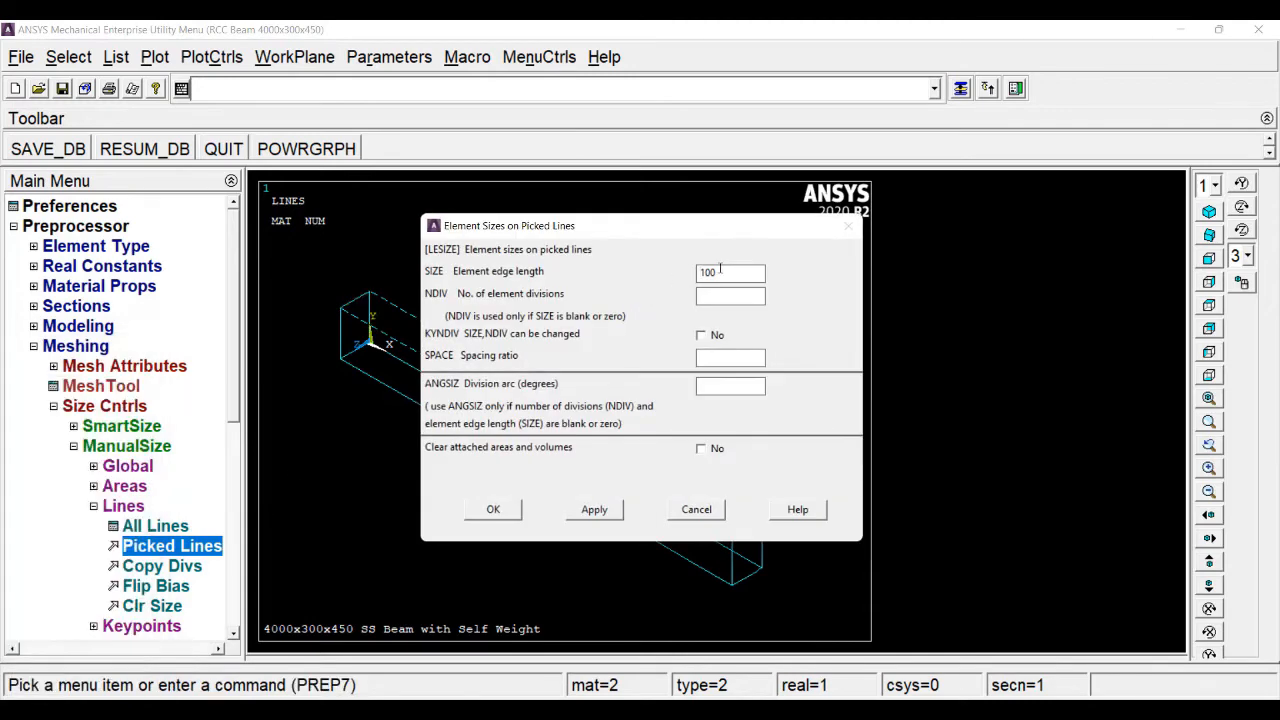
double_click(720, 268)
type("50")
left_click(500, 512)
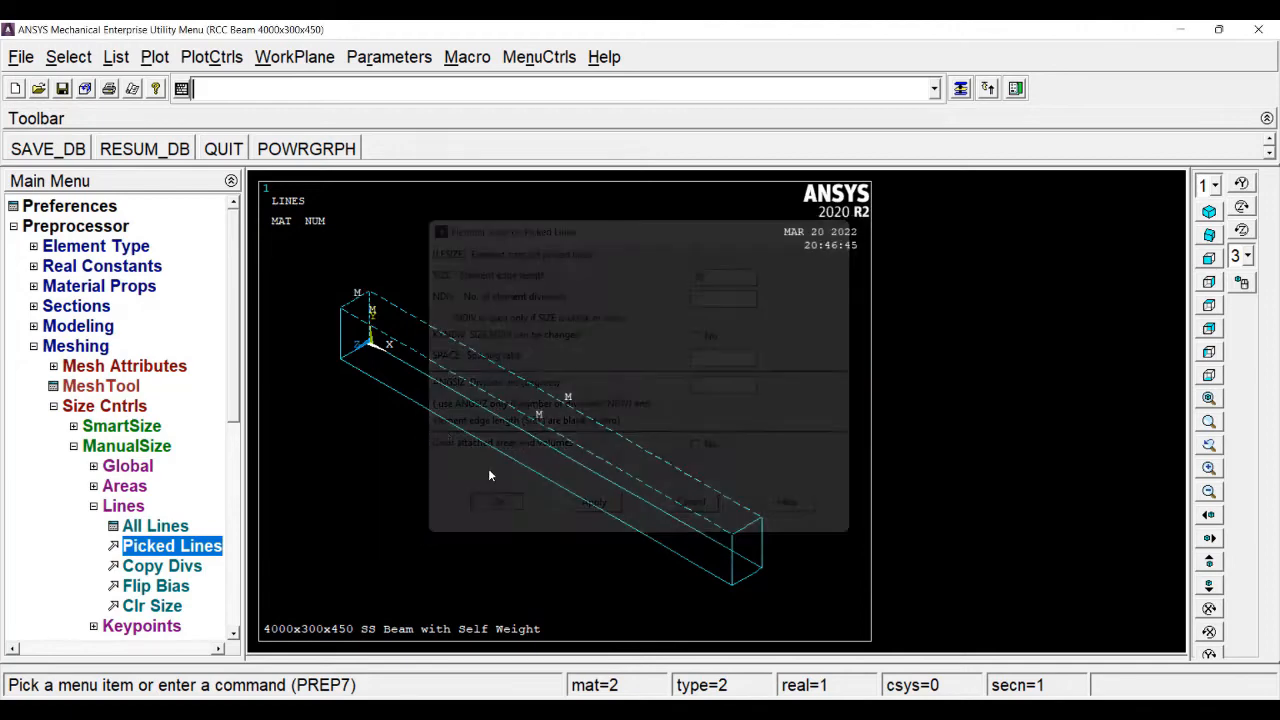
Mesh the beam volume with mapped hexahedral elements using the MeshTool
left_click(106, 389)
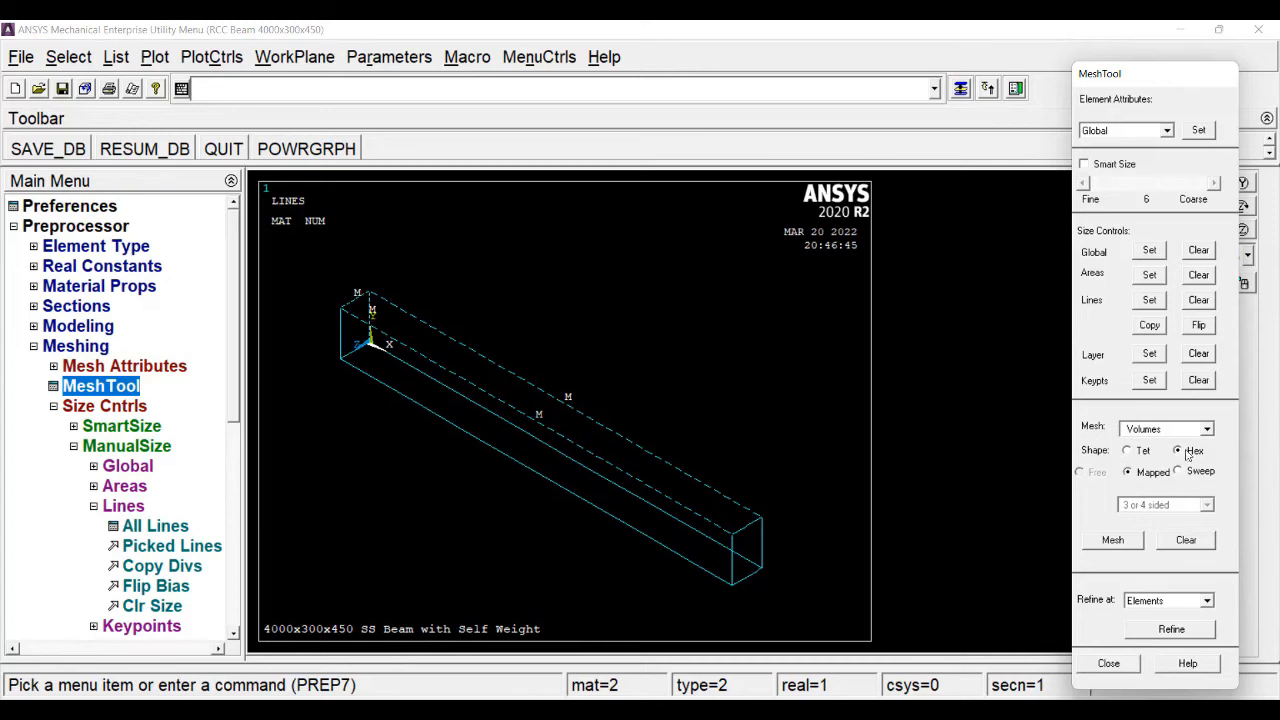
left_click(1113, 540)
left_click(590, 465)
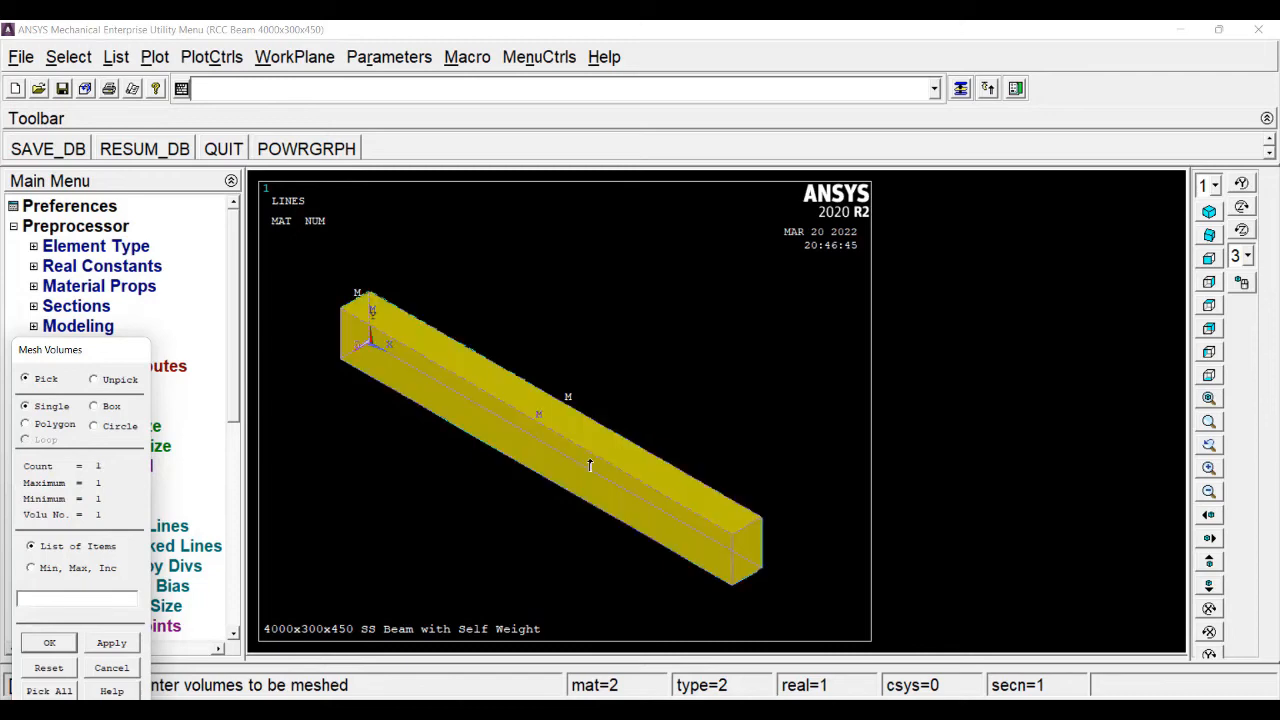
left_click(50, 643)
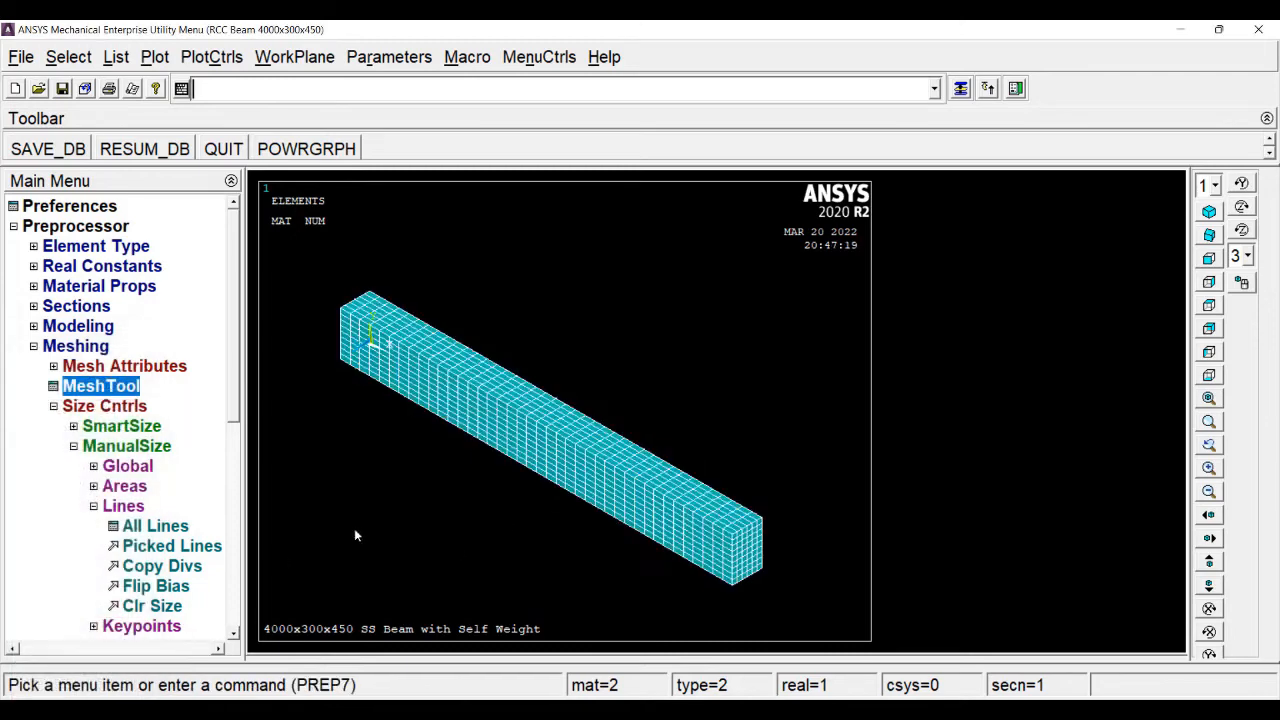
Show the meshed beam in front view and start applying structural displacement constraints on nodes in the Solution phase
left_click(1209, 259)
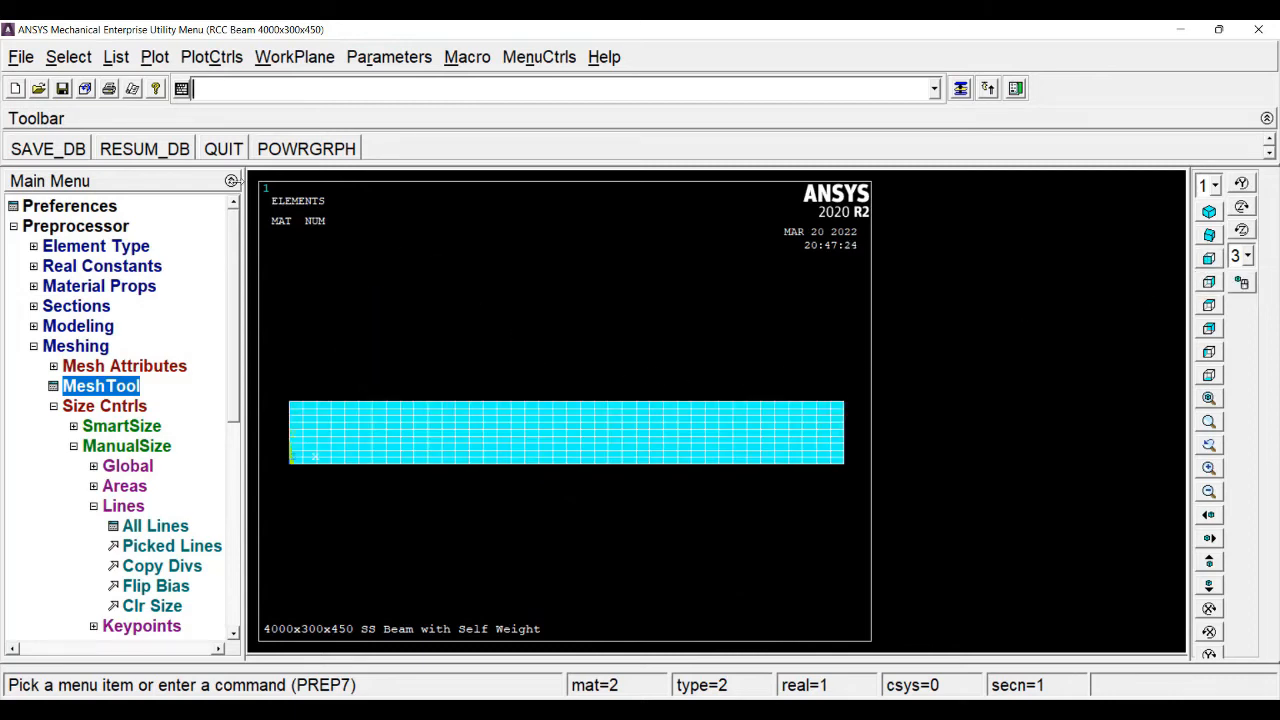
left_click(46, 348)
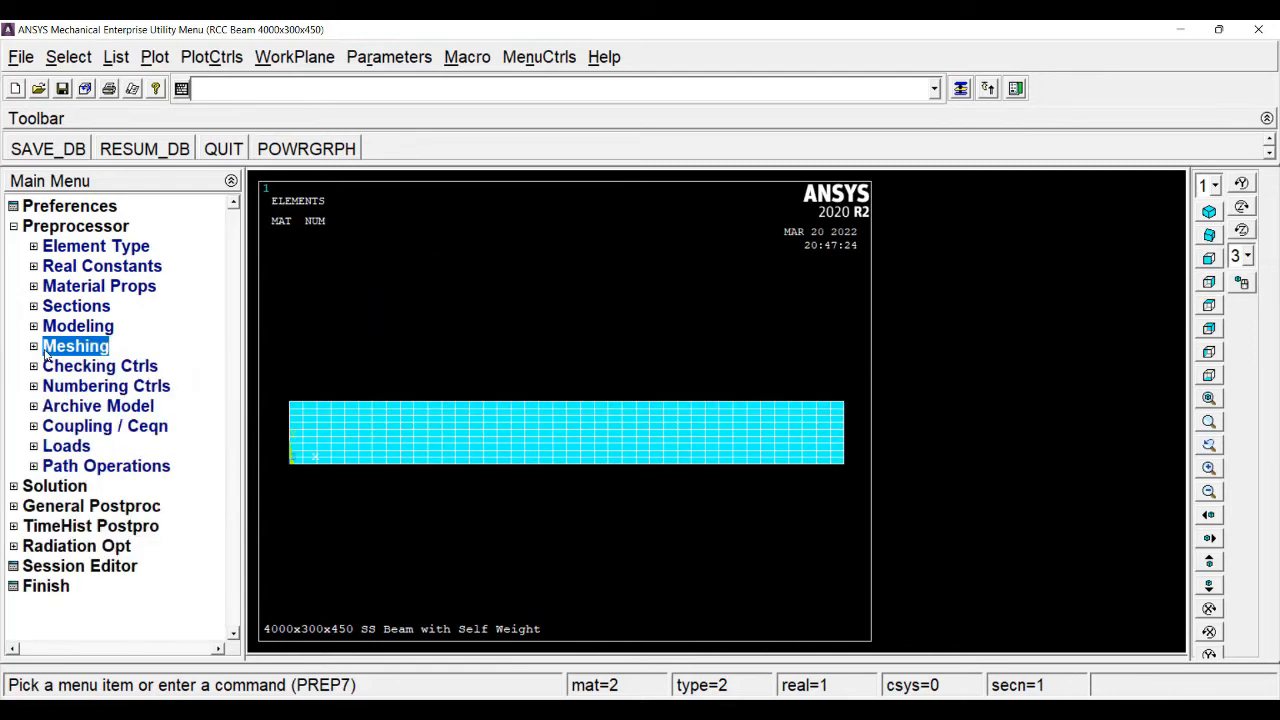
left_click(62, 489)
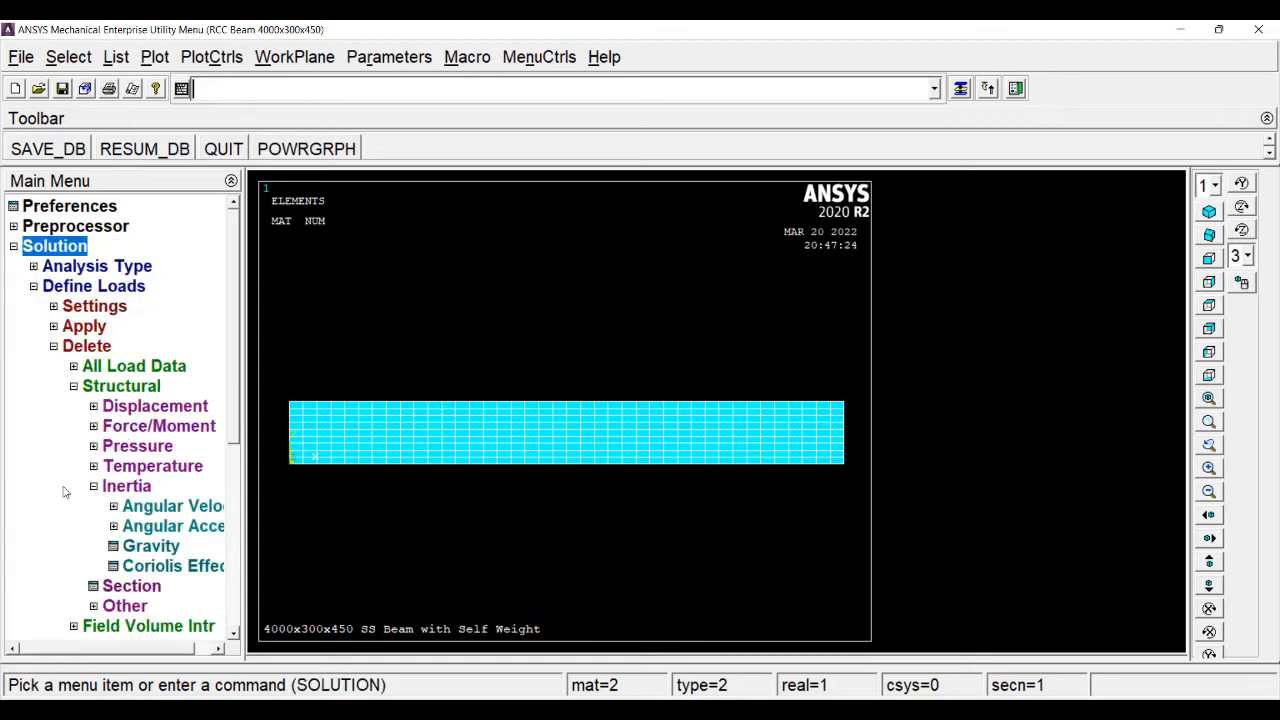
left_click(66, 328)
left_click(86, 346)
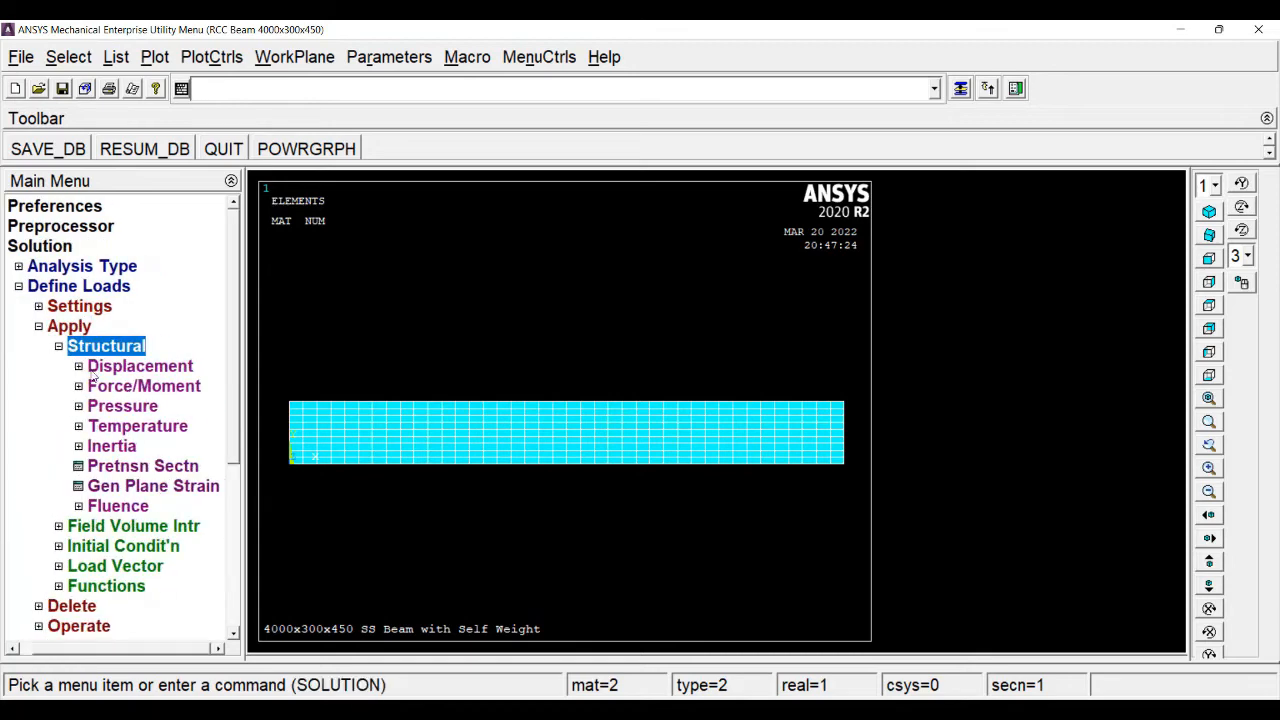
left_click(138, 367)
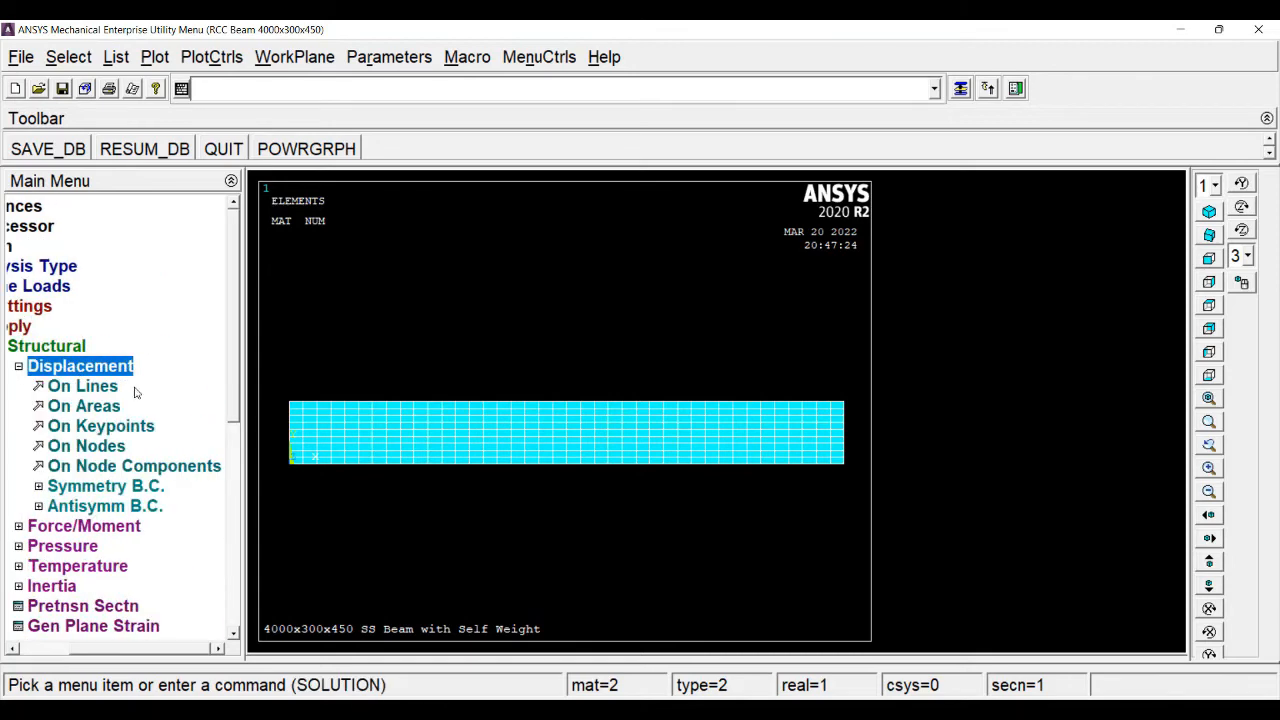
left_click(88, 447)
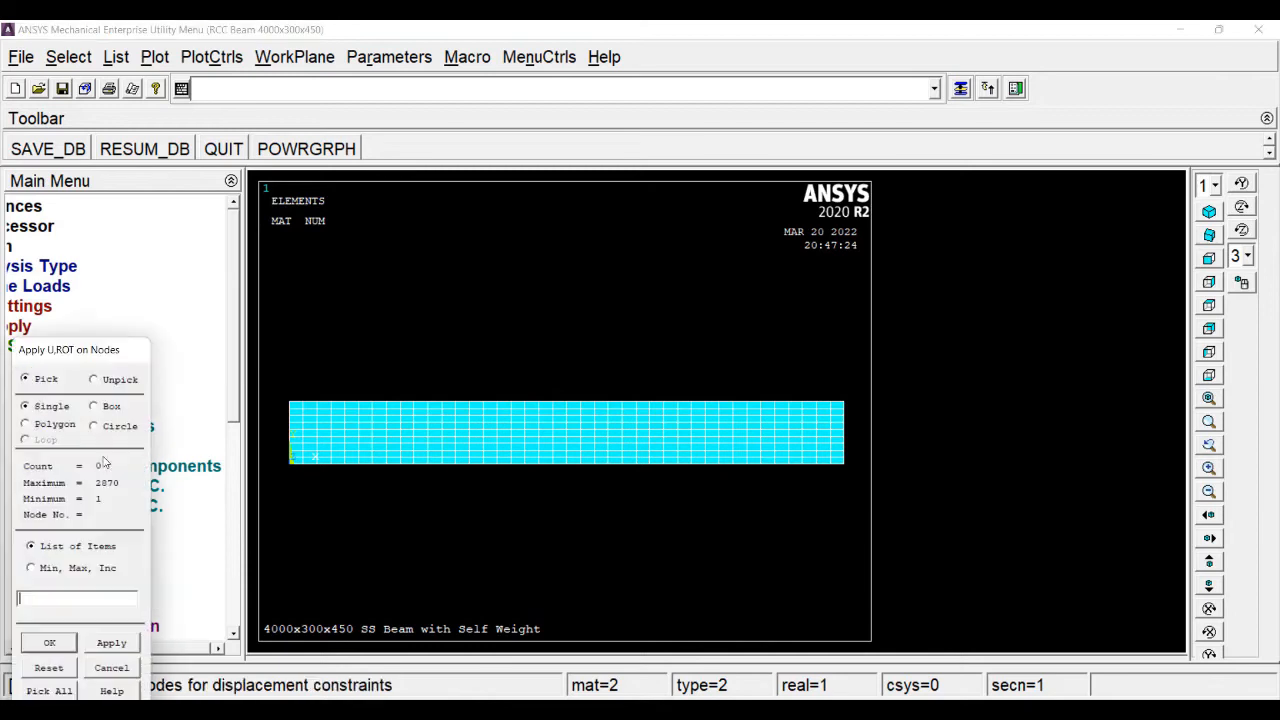
Box-select the bottom edge nodes at the beam's origin end and constrain their UX, UY and UZ displacements
left_click(94, 407)
left_click_drag(282, 463, 300, 486)
left_click(50, 645)
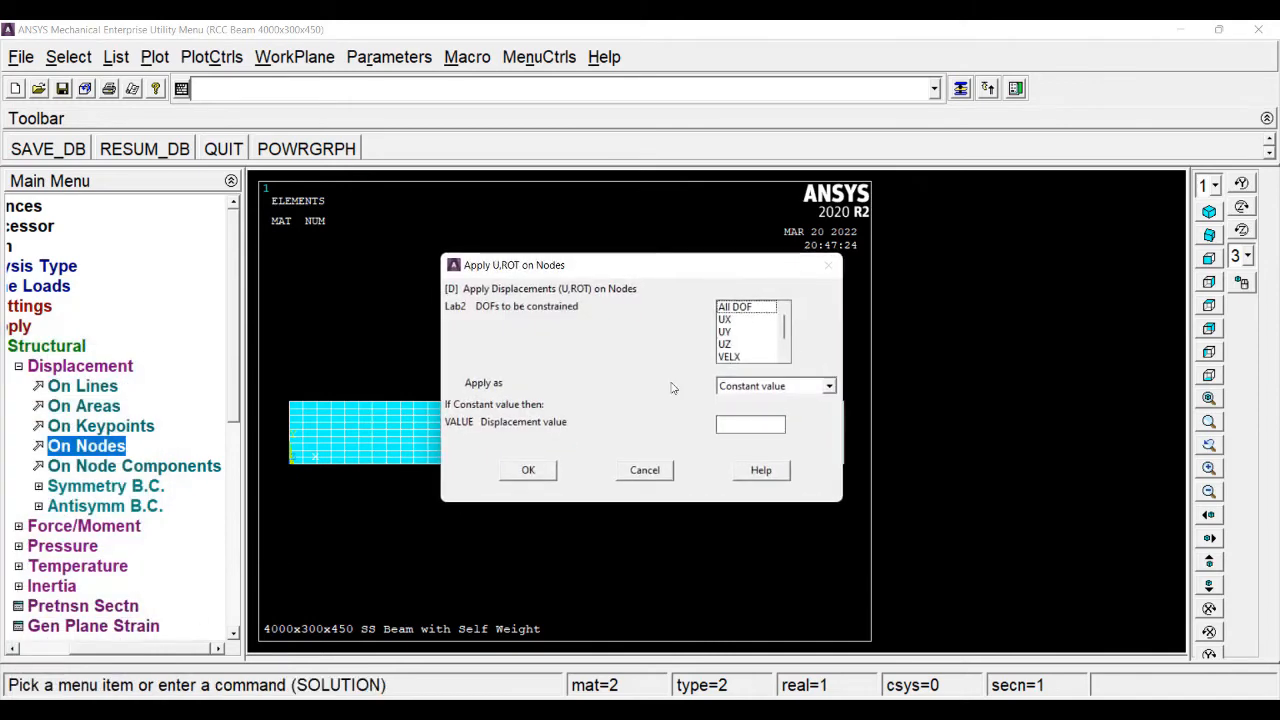
left_click(729, 320)
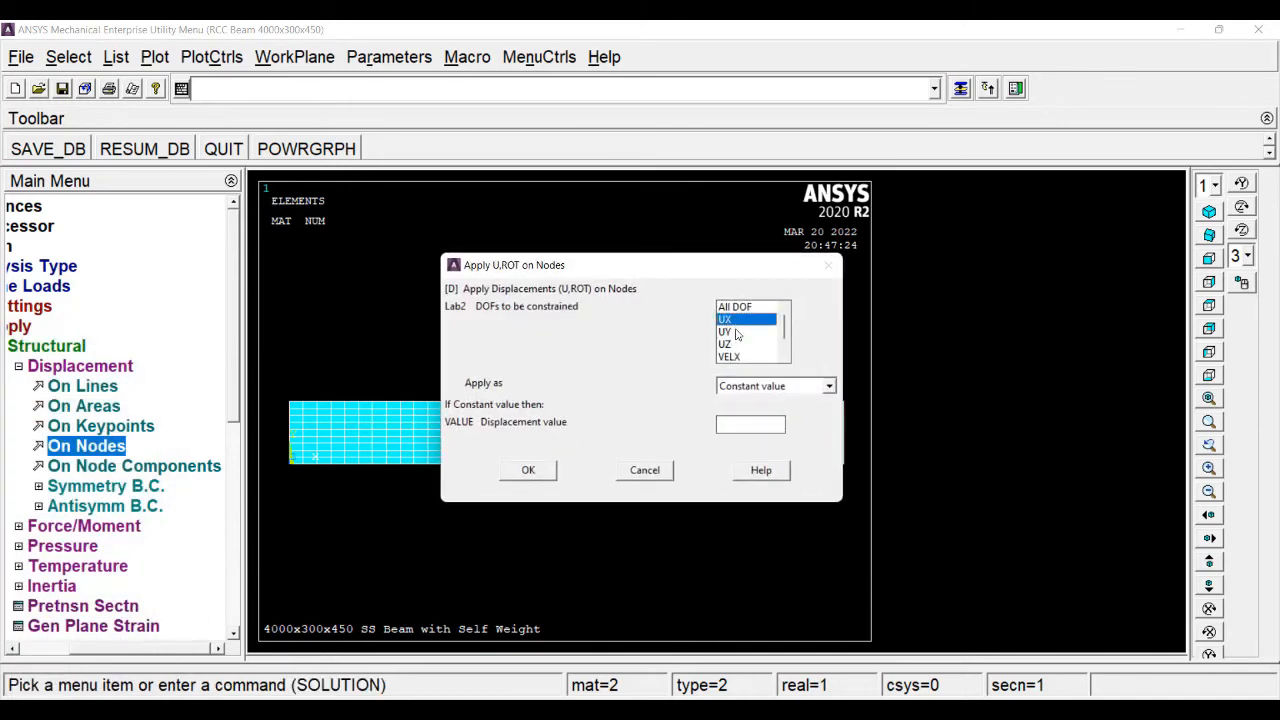
left_click(729, 332)
left_click(729, 344)
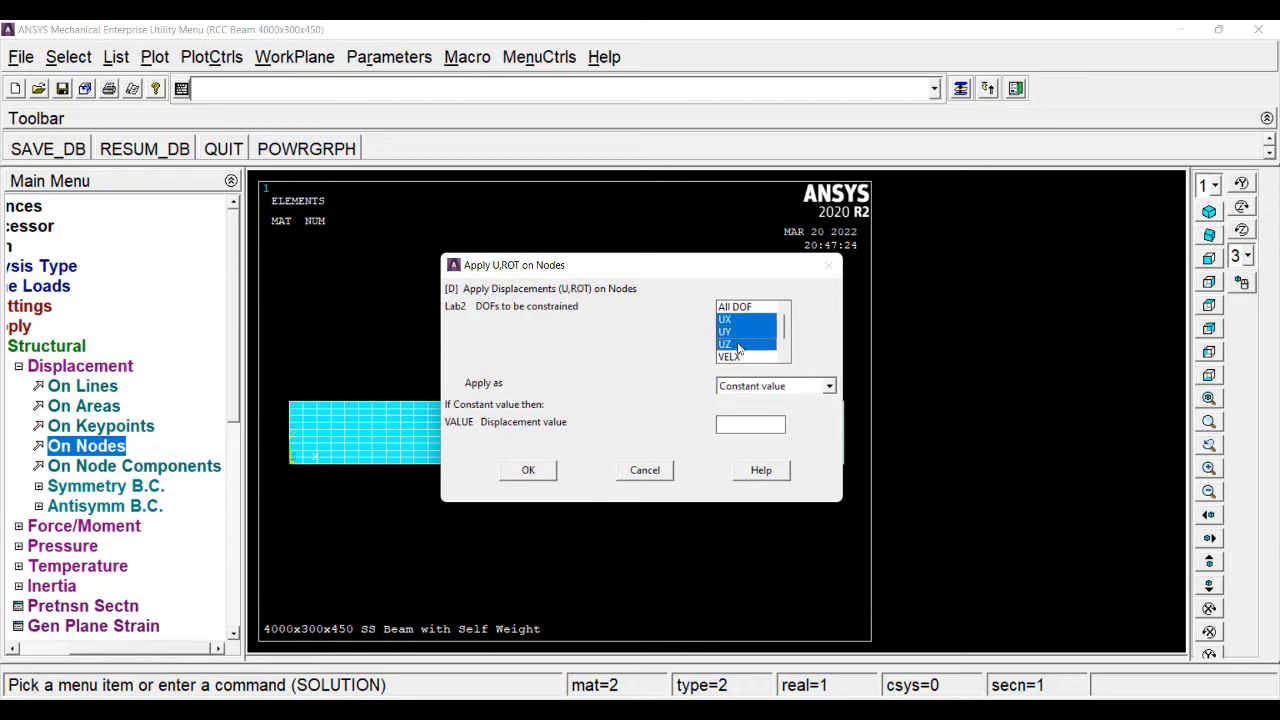
left_click(533, 472)
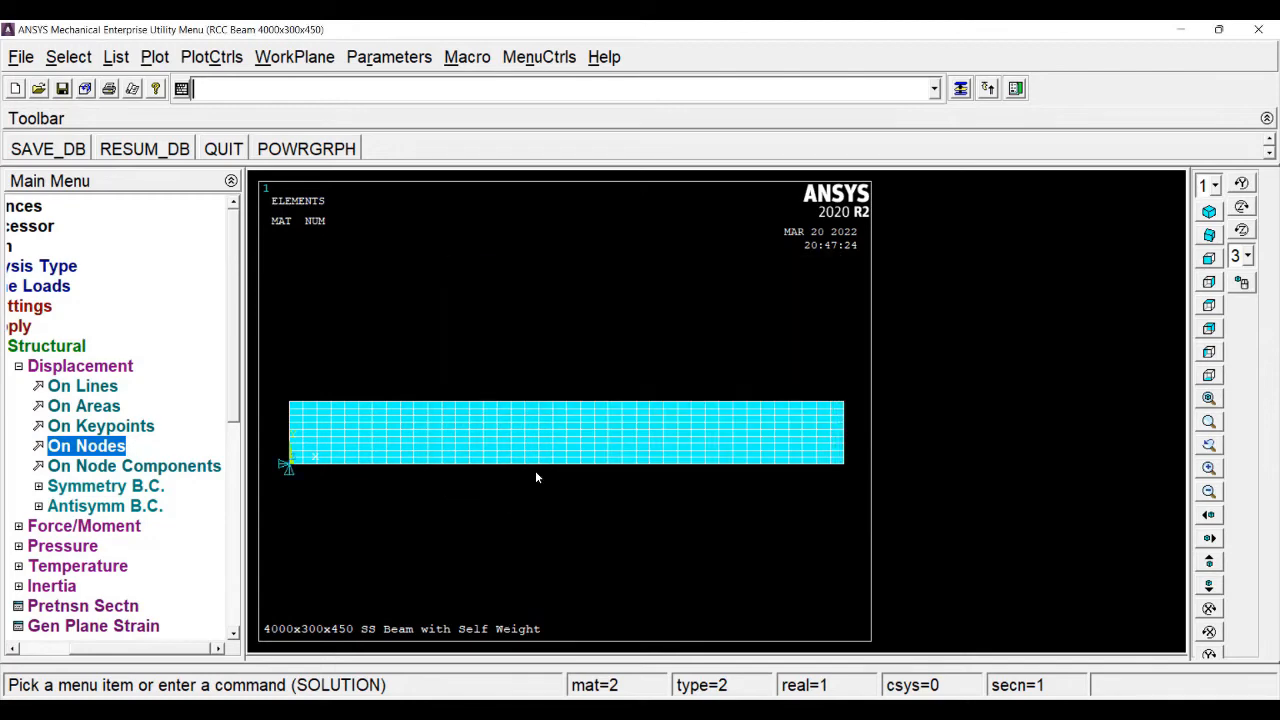
Box-select the bottom edge nodes at the beam's far end and constrain only their UY displacement
left_click(113, 450)
left_click(94, 406)
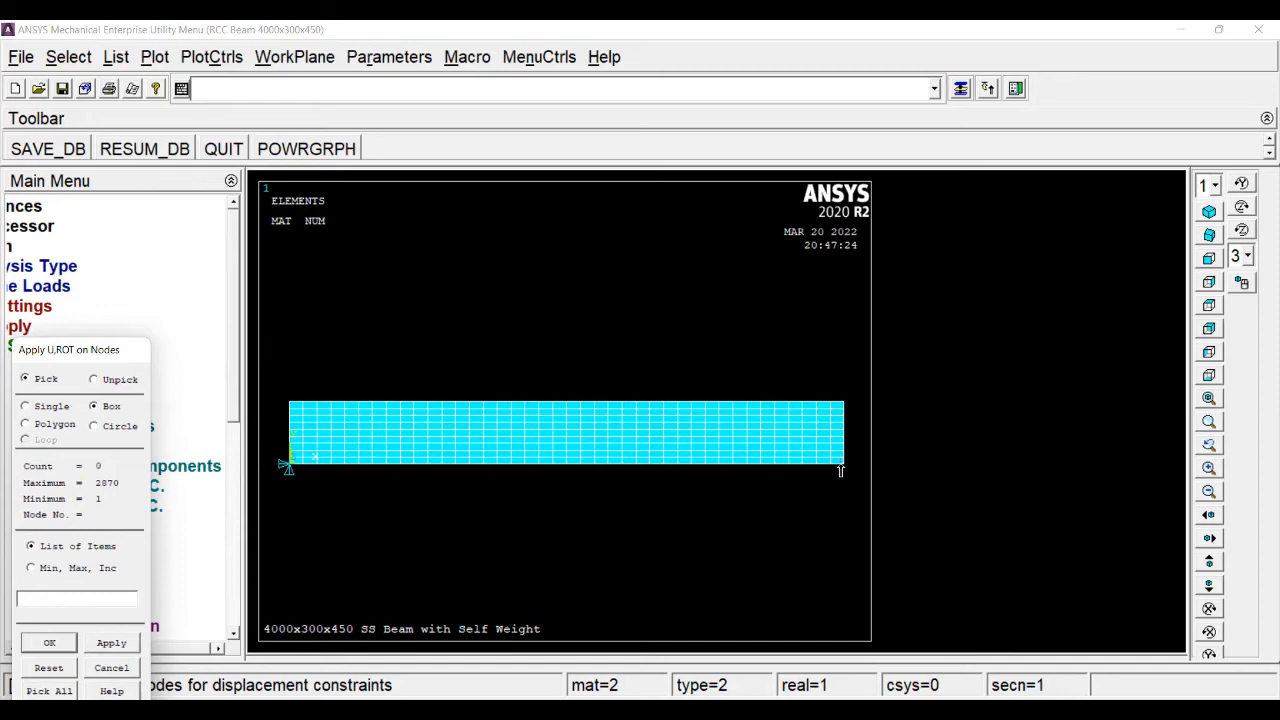
left_click_drag(839, 459, 850, 477)
left_click(49, 642)
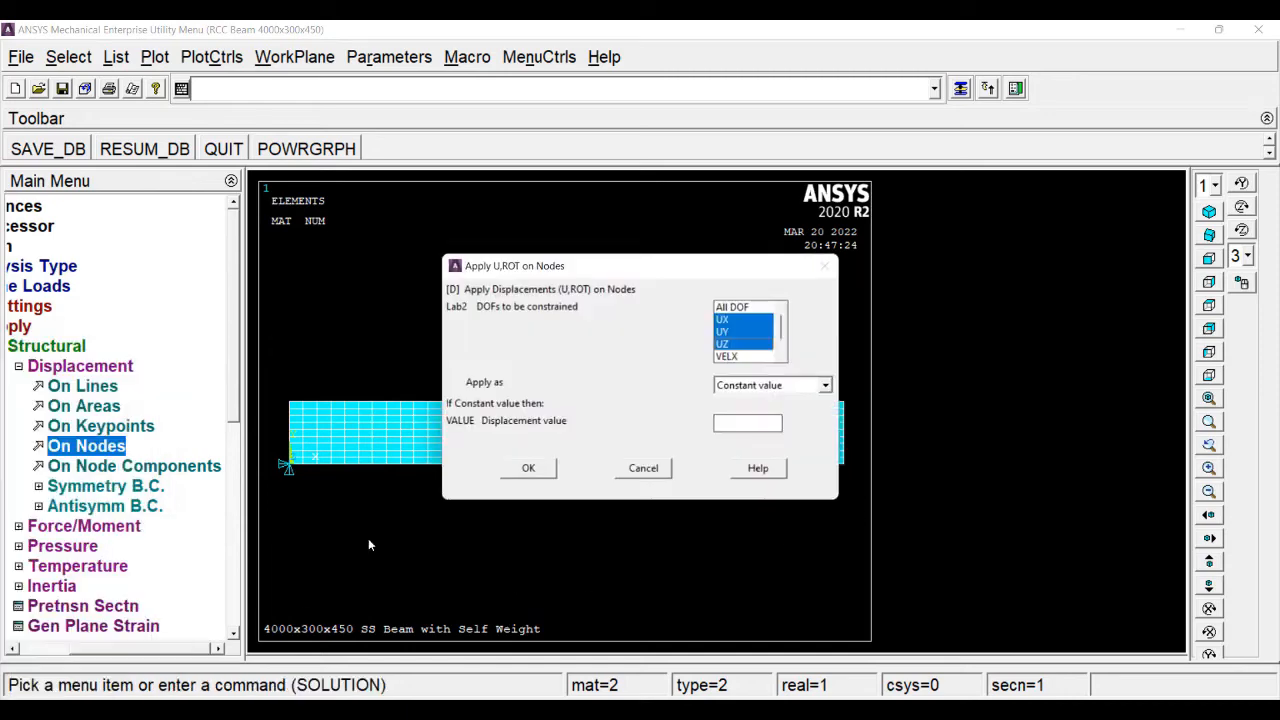
left_click(742, 345)
left_click(741, 320)
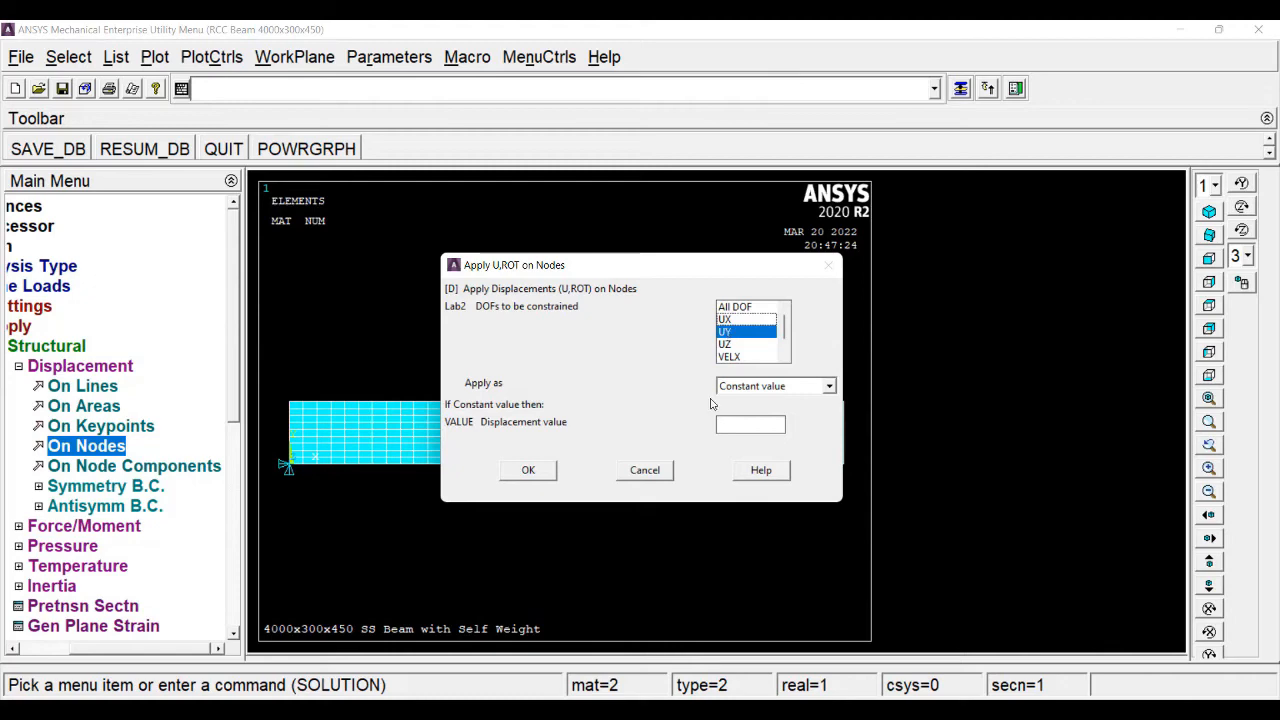
left_click(528, 470)
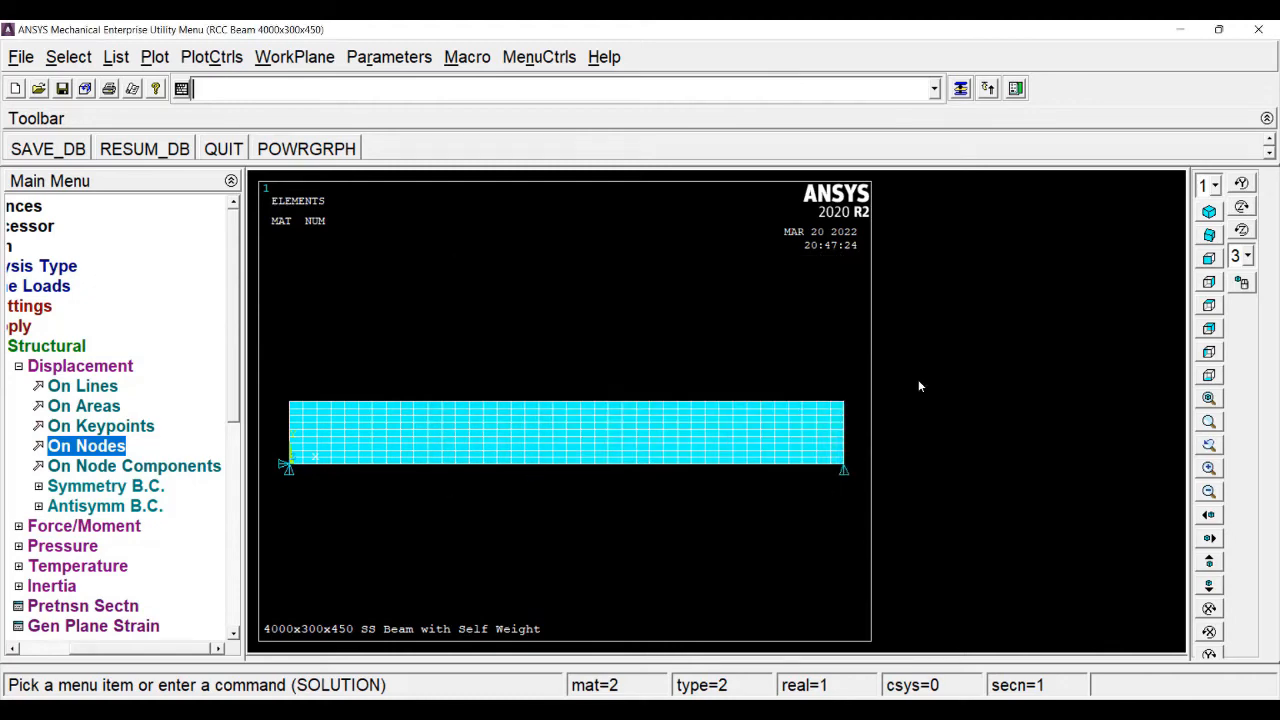
Show the beam in isometric view and apply a global gravitational acceleration with a Y-component of 1
left_click(1209, 211)
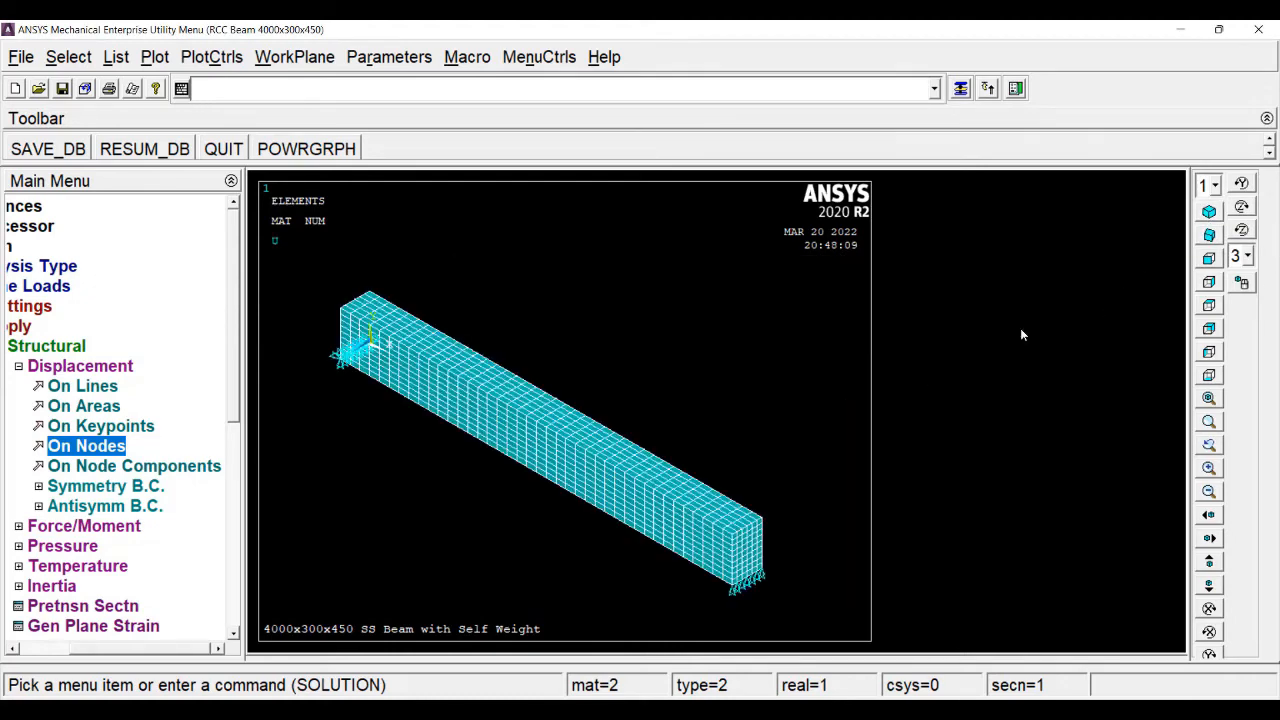
double_click(40, 366)
double_click(52, 328)
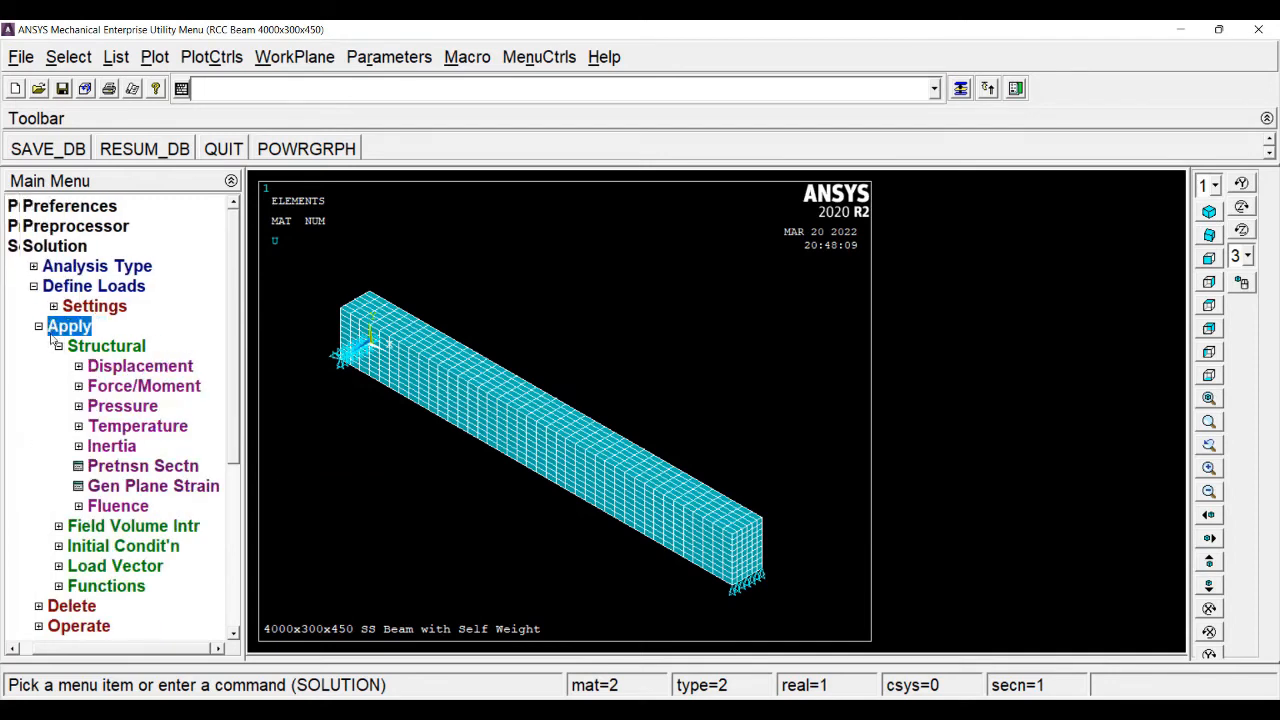
double_click(83, 334)
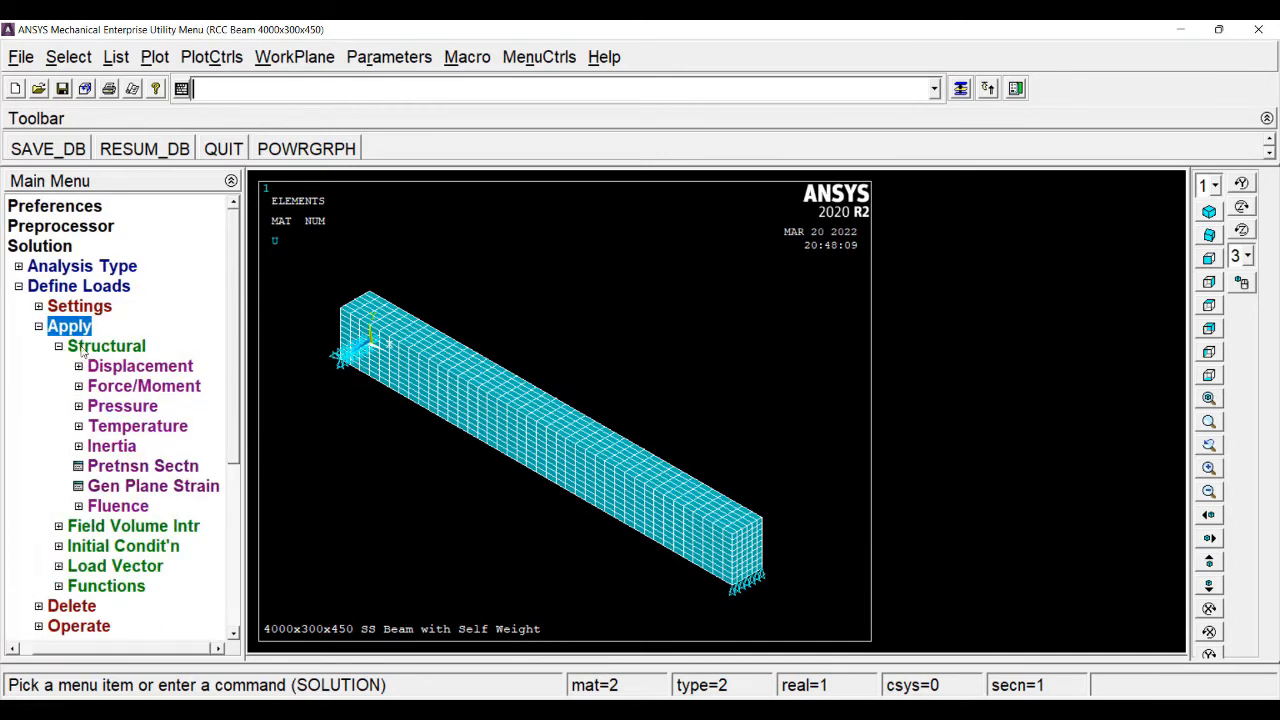
left_click(118, 447)
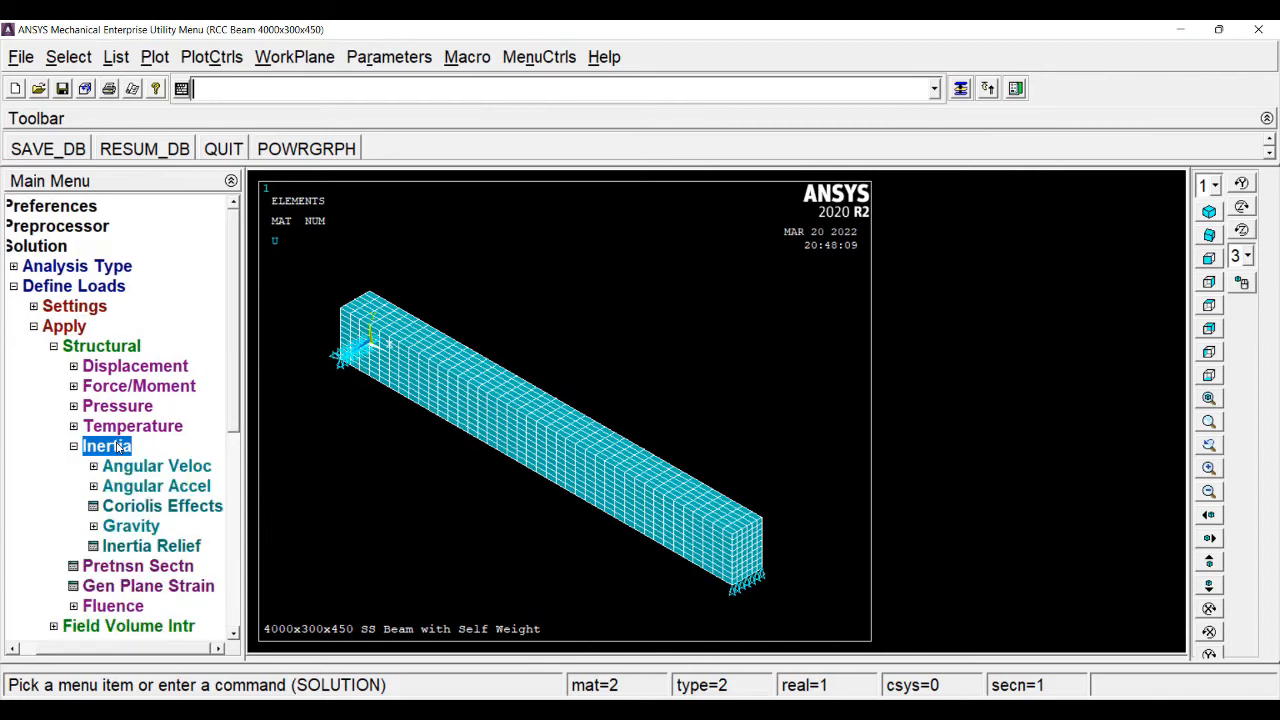
left_click(143, 527)
left_click(118, 546)
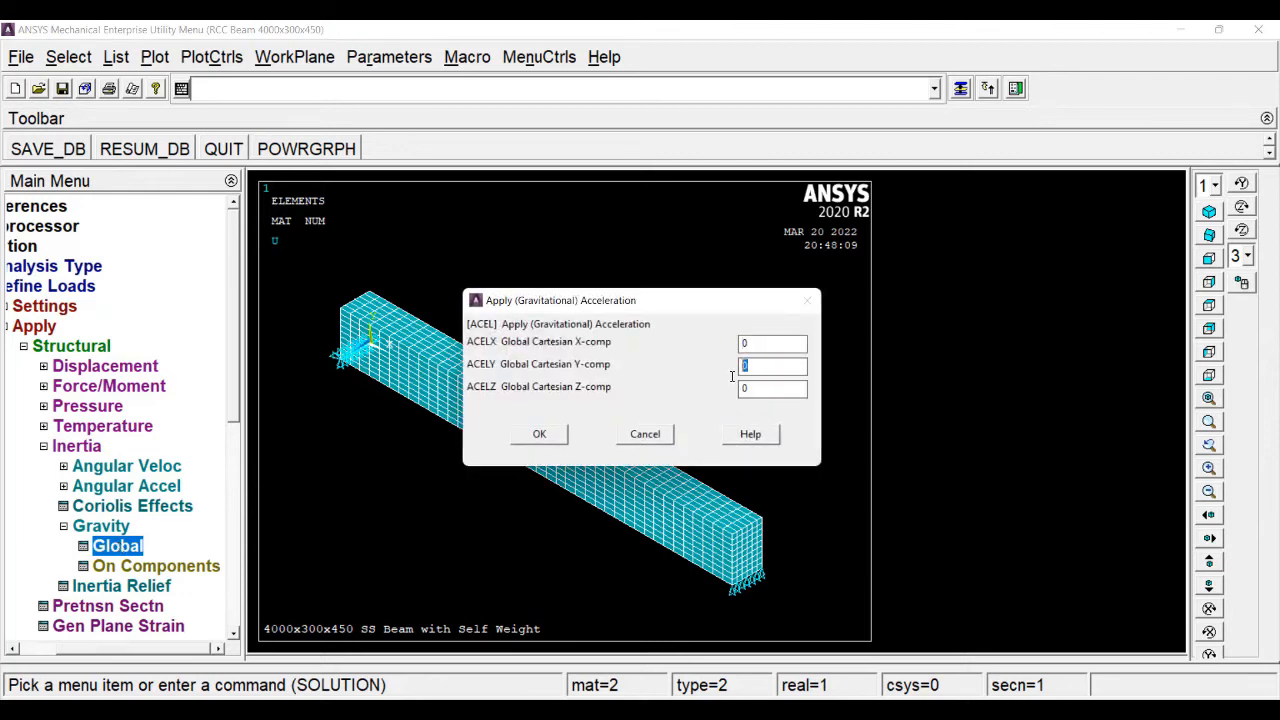
left_click(541, 434)
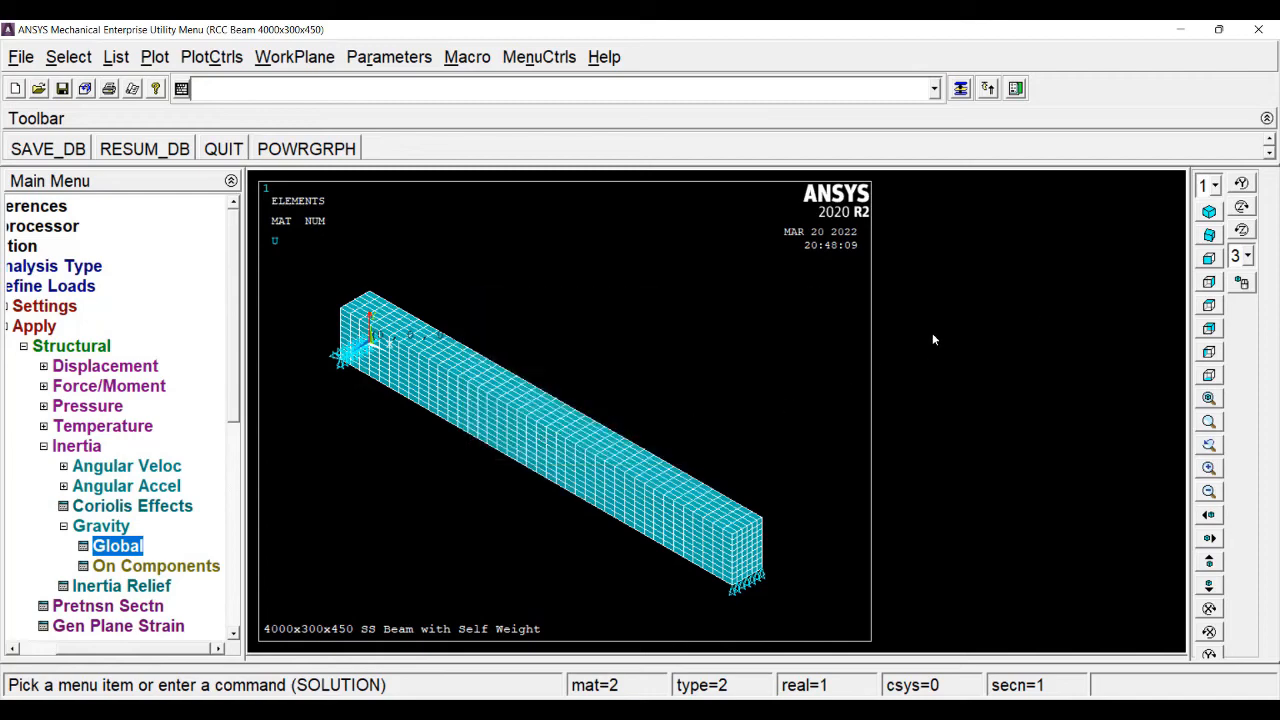
Solve the current load step and dismiss the solution messages and status listing
left_click(74, 347)
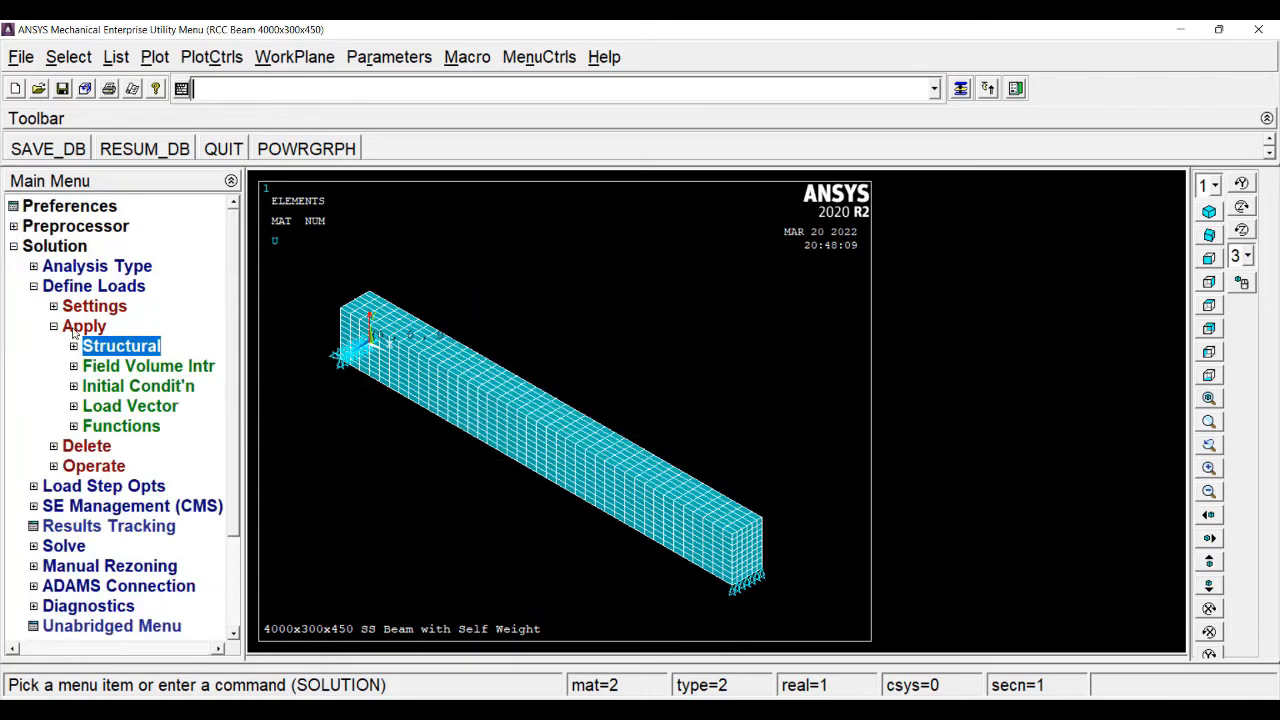
left_click(80, 327)
left_click(60, 447)
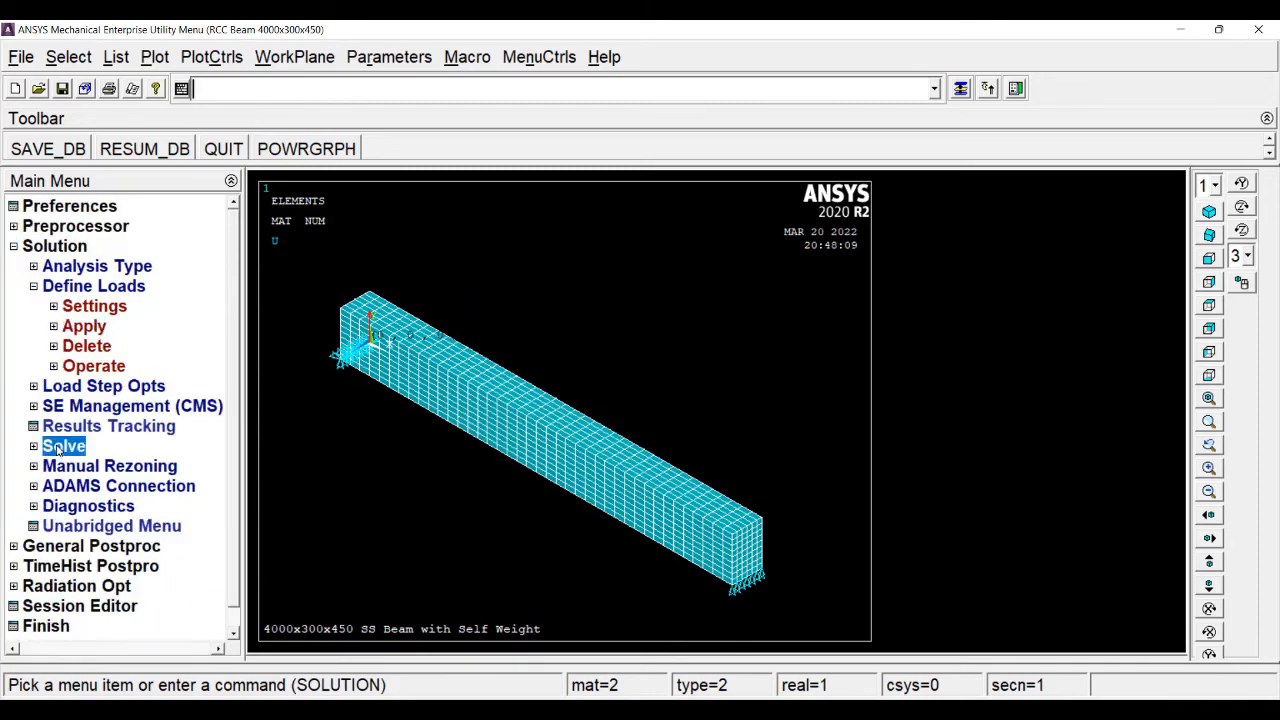
left_click(116, 390)
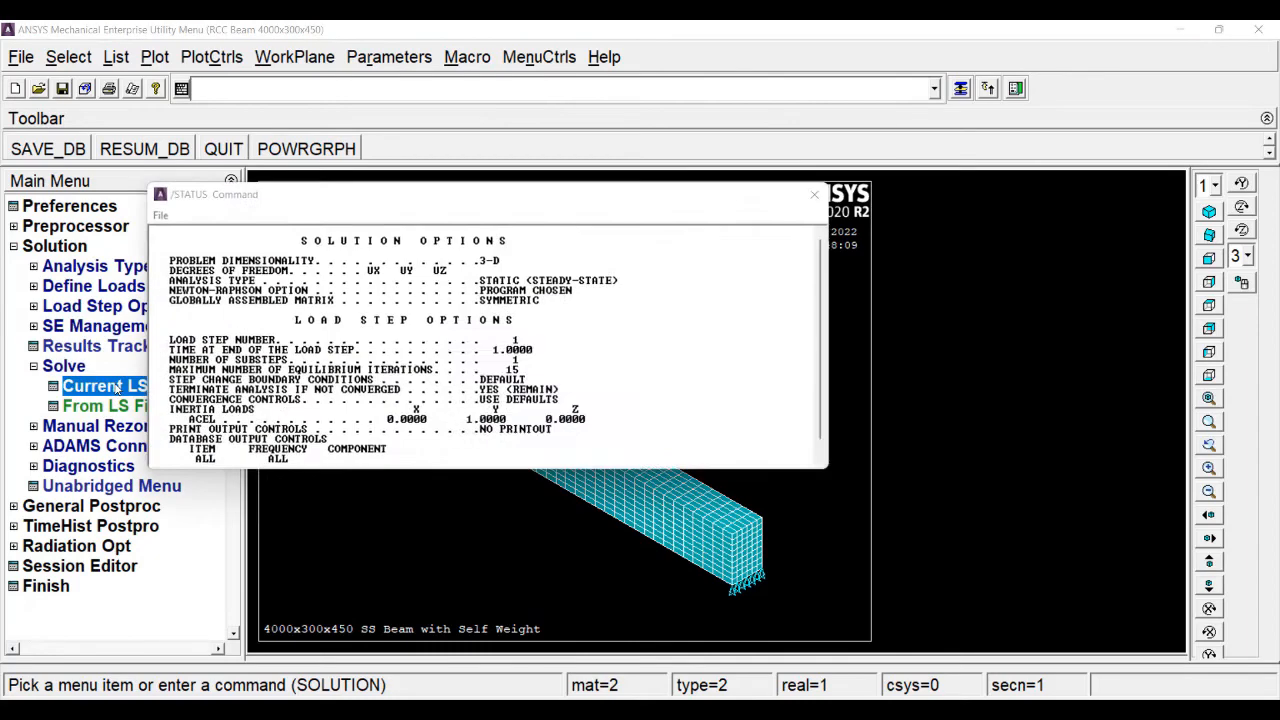
left_click(643, 455)
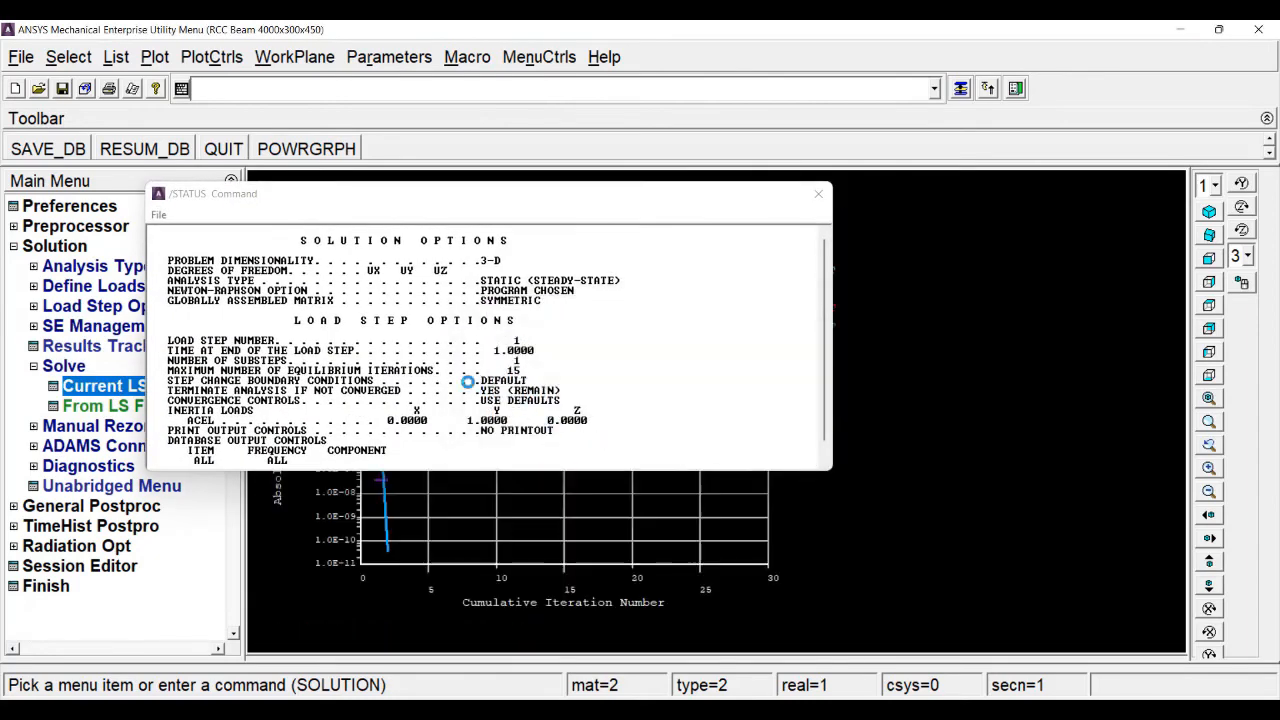
left_click(243, 143)
left_click(819, 193)
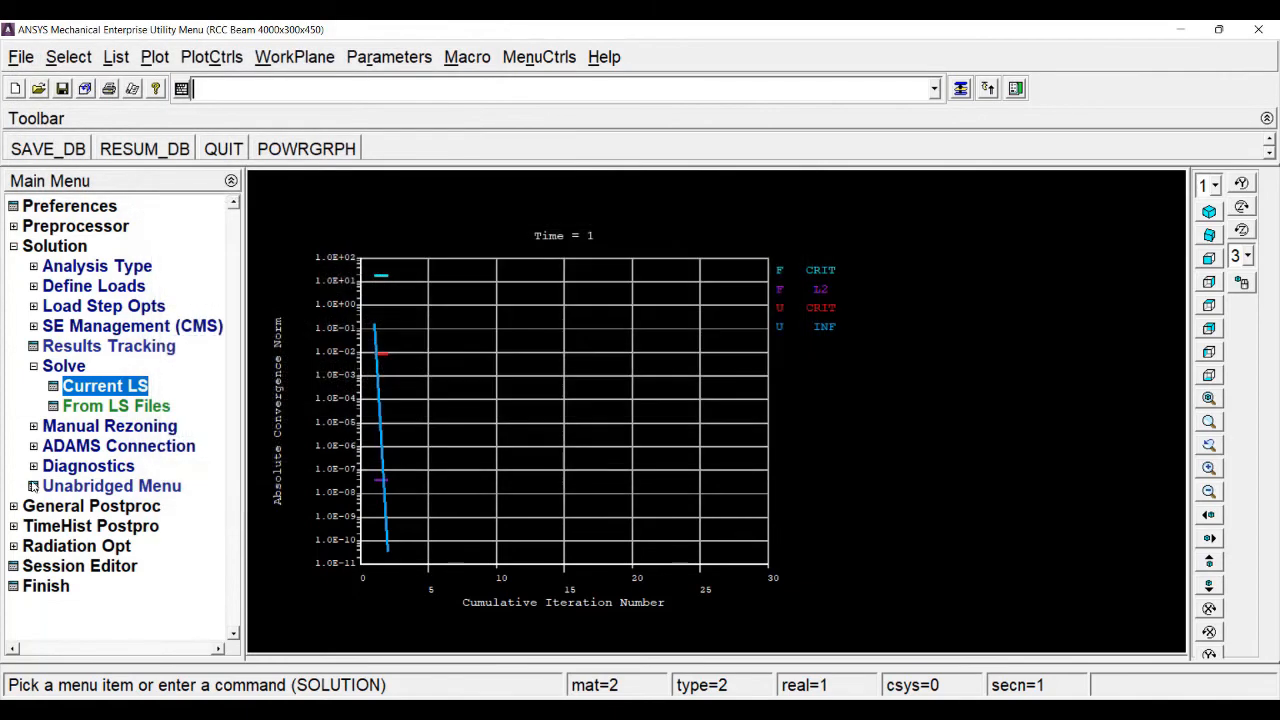
List the FY reaction solution in General Postproc and view the listing through to its total value
left_click(38, 505)
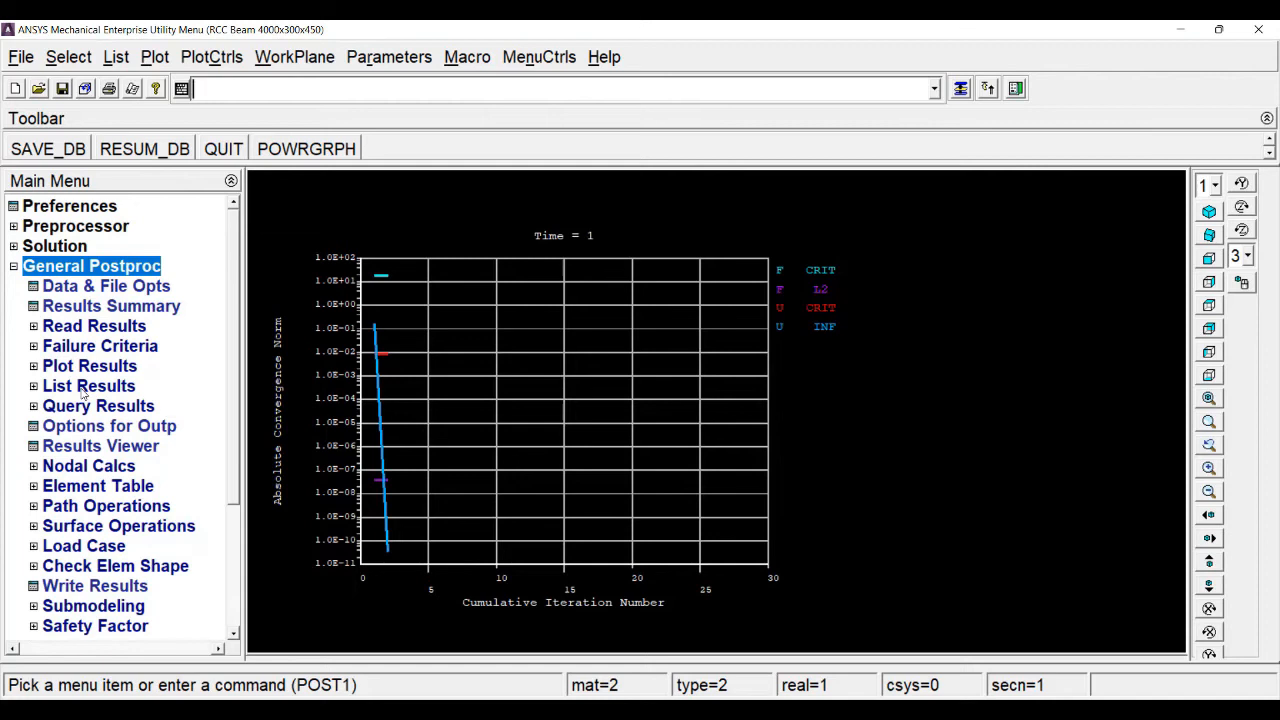
left_click(85, 387)
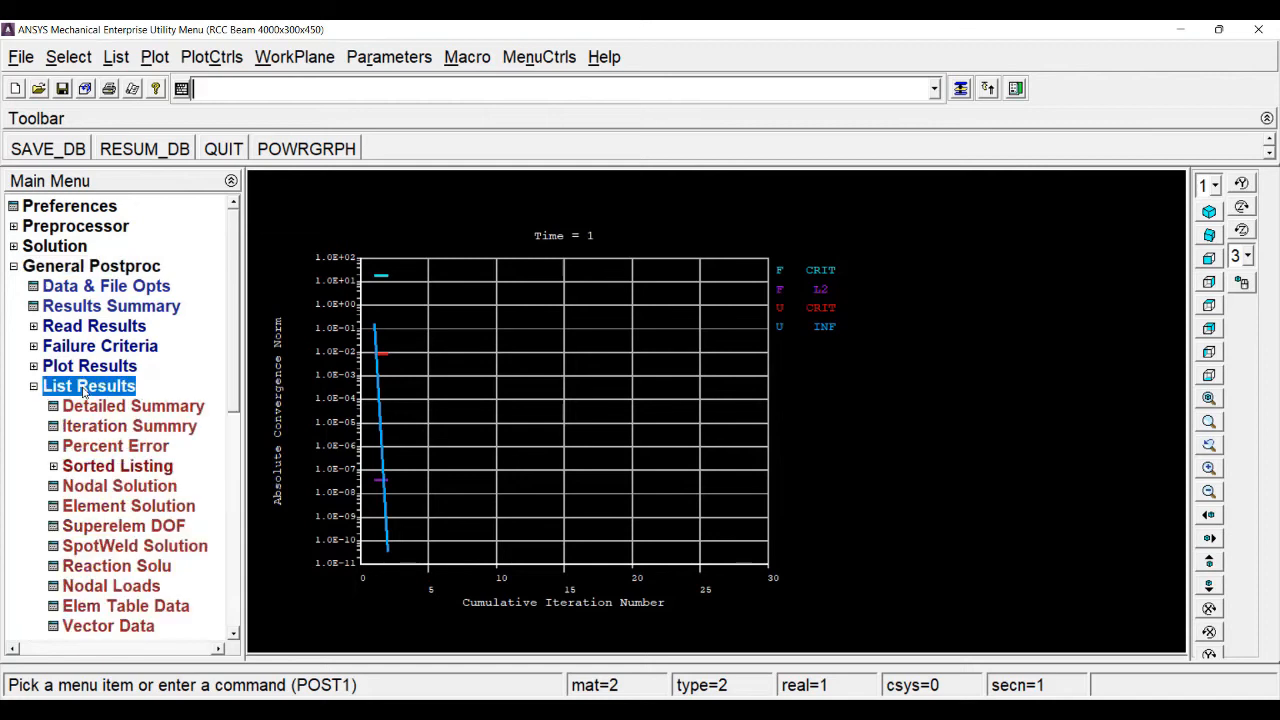
left_click(99, 572)
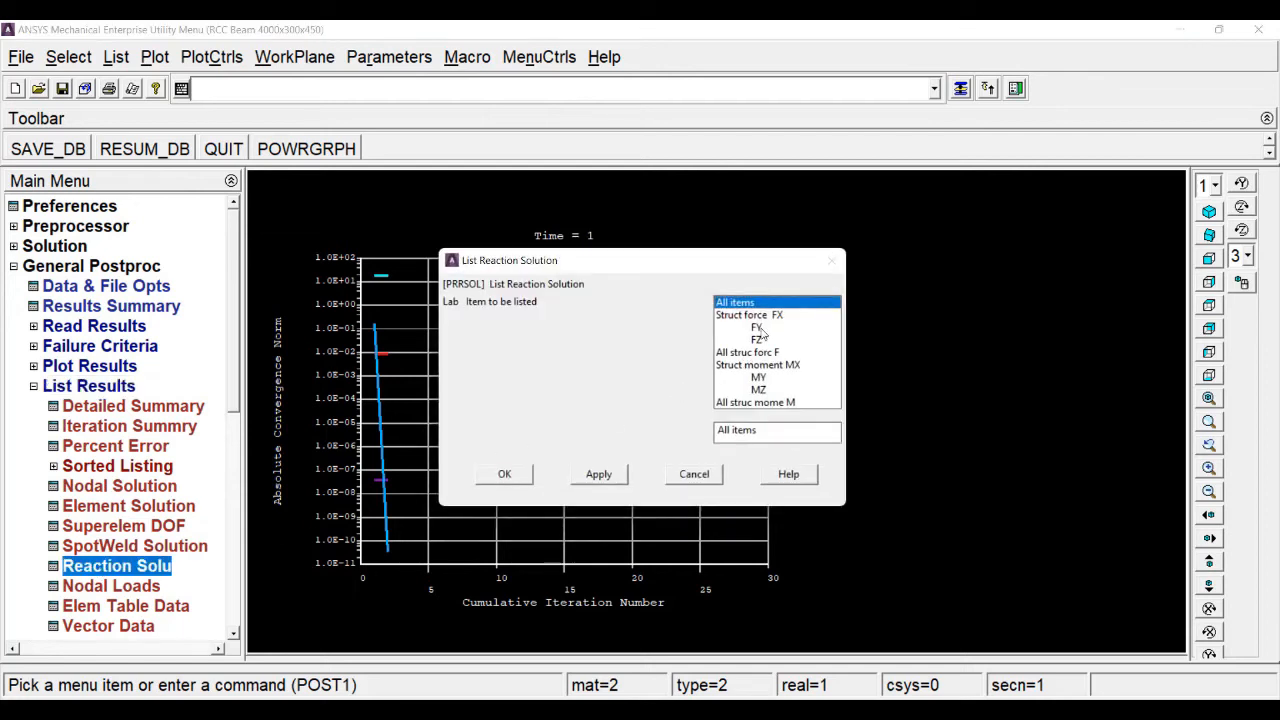
left_click(758, 328)
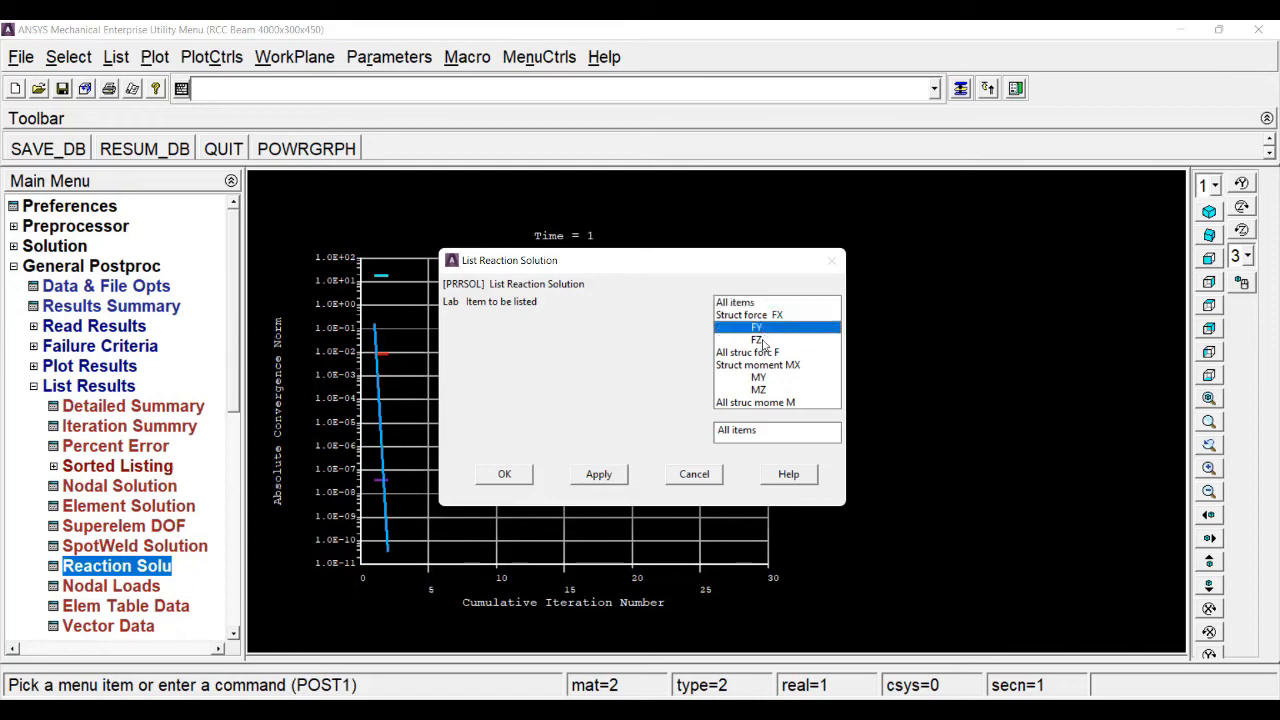
left_click(505, 474)
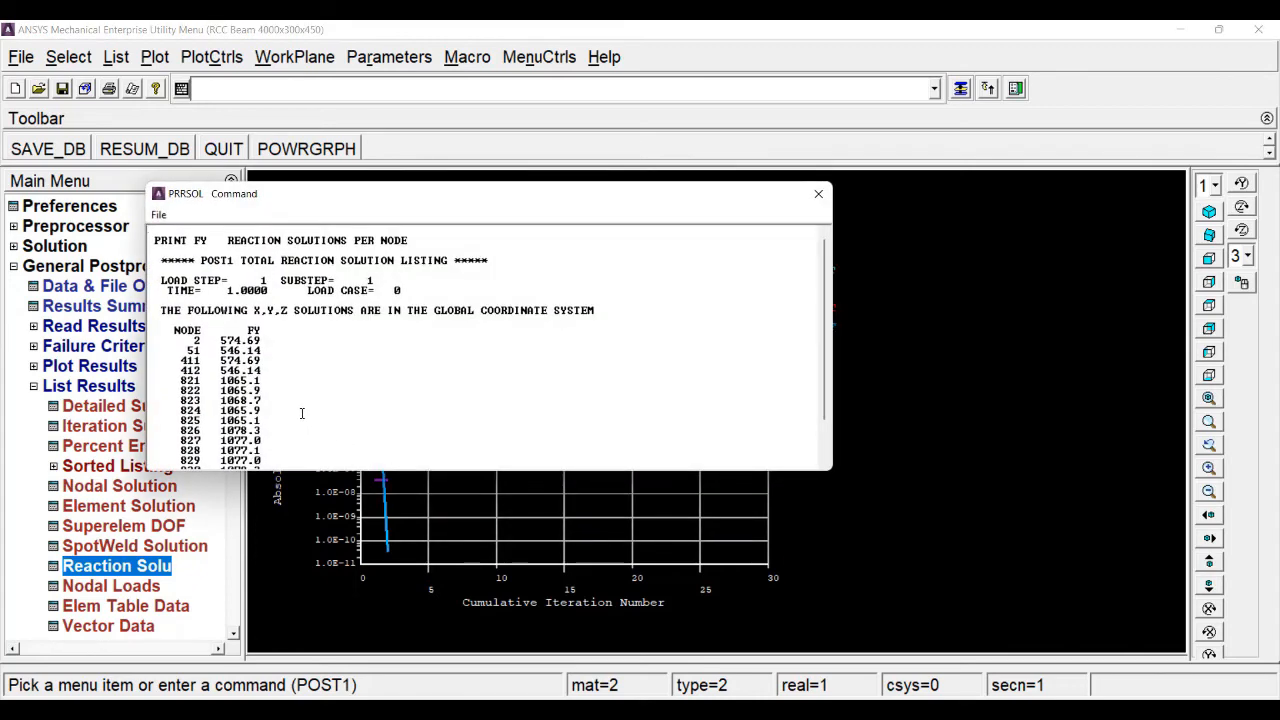
scroll(301, 408, "down", 2)
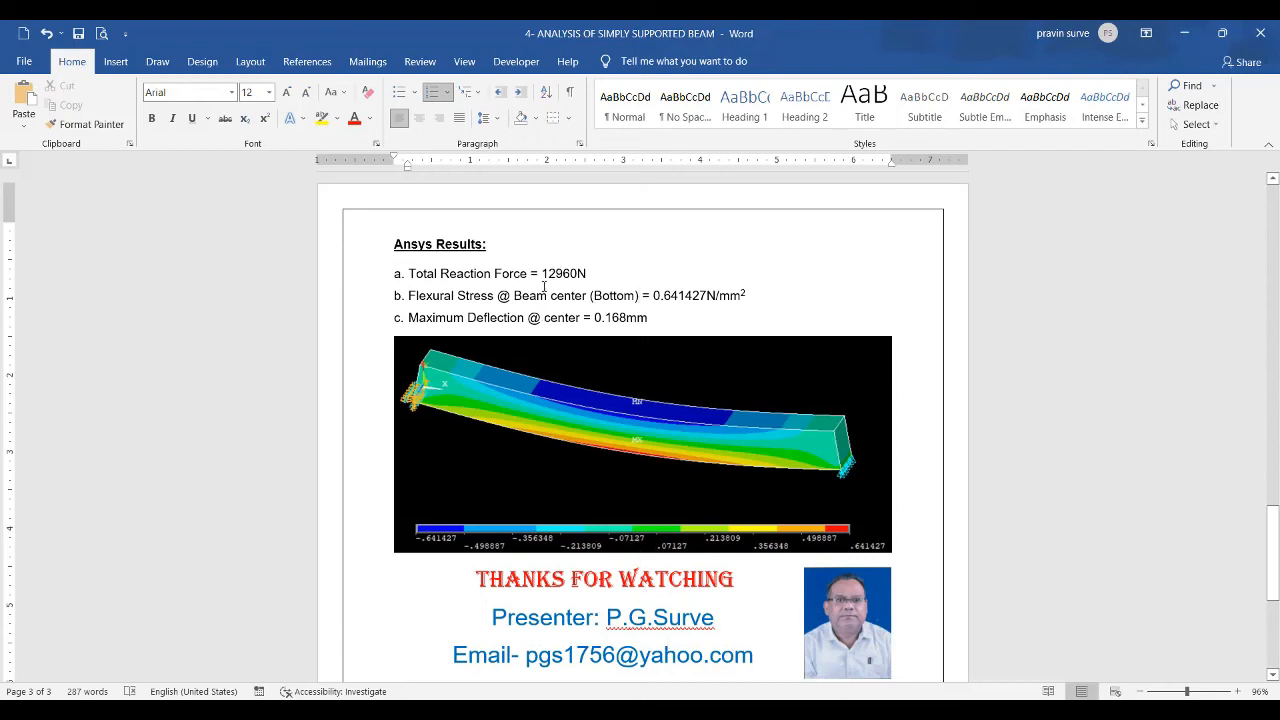
Compare the total reaction with the support reaction hand calculations in the Word document, return to ANSYS and close the reaction listing
scroll(603, 294, "up", 10)
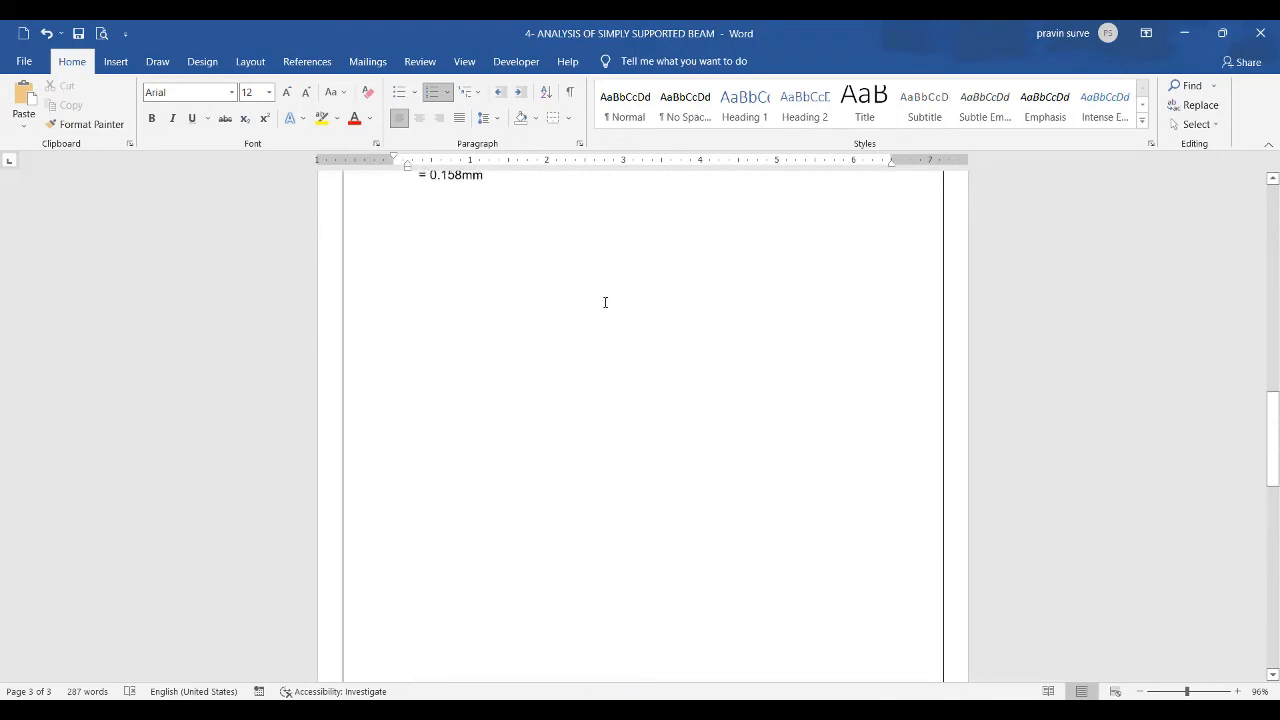
scroll(605, 302, "up", 7)
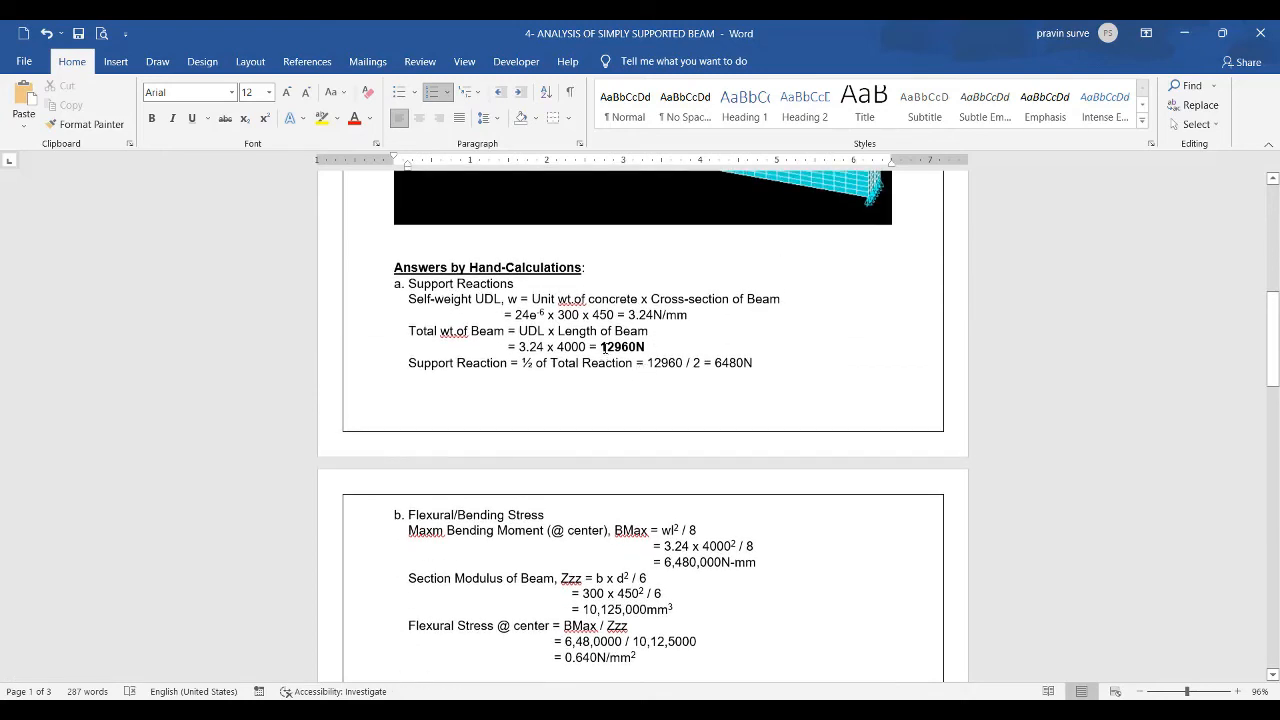
scroll(645, 362, "down", 6)
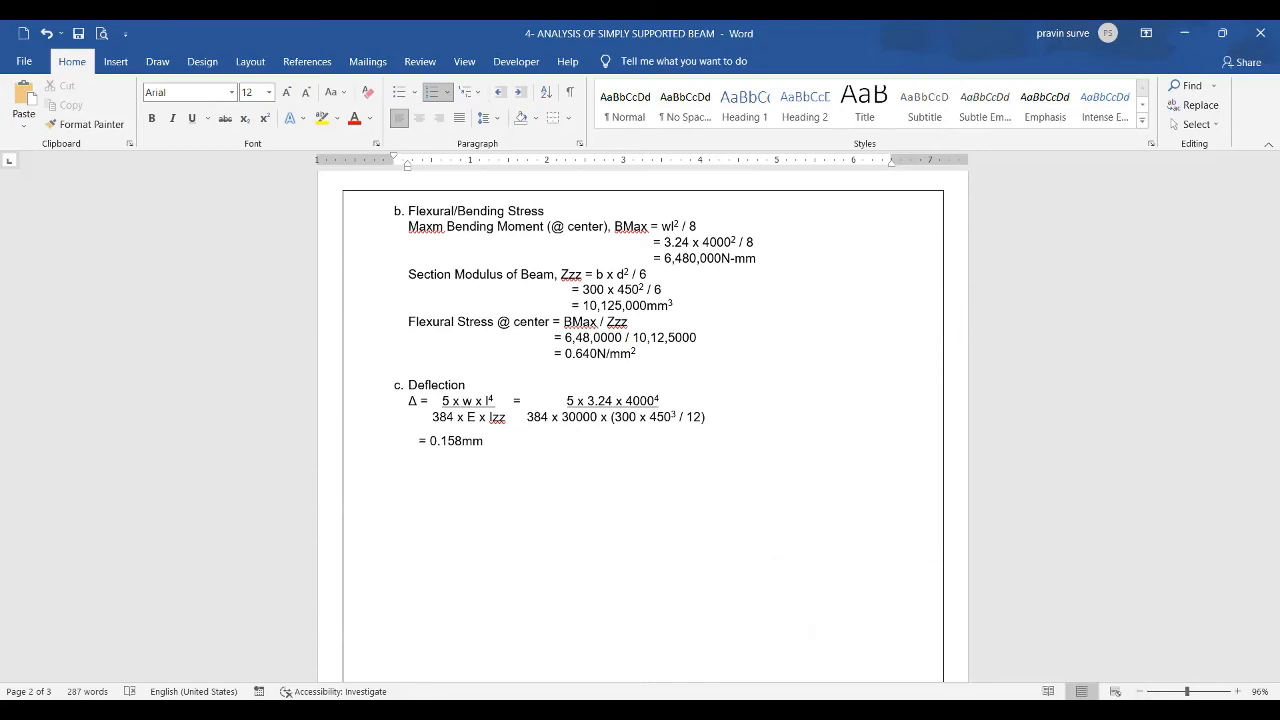
left_click(954, 637)
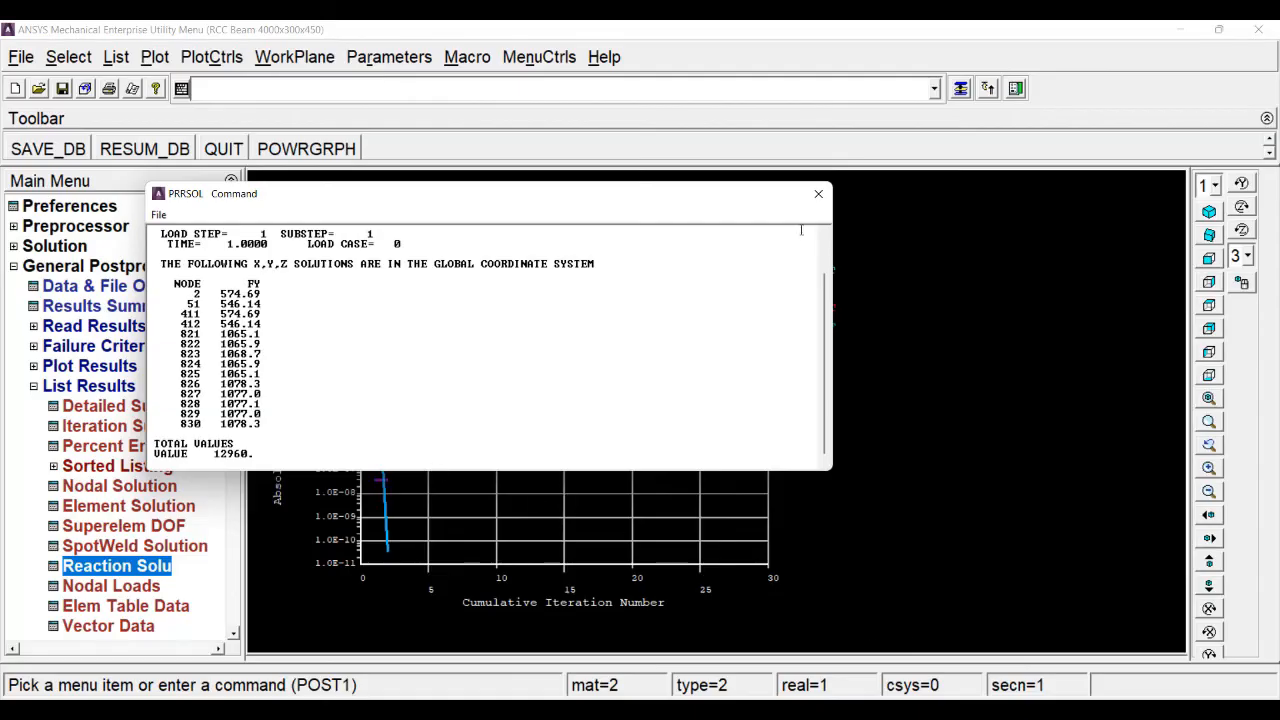
left_click(818, 193)
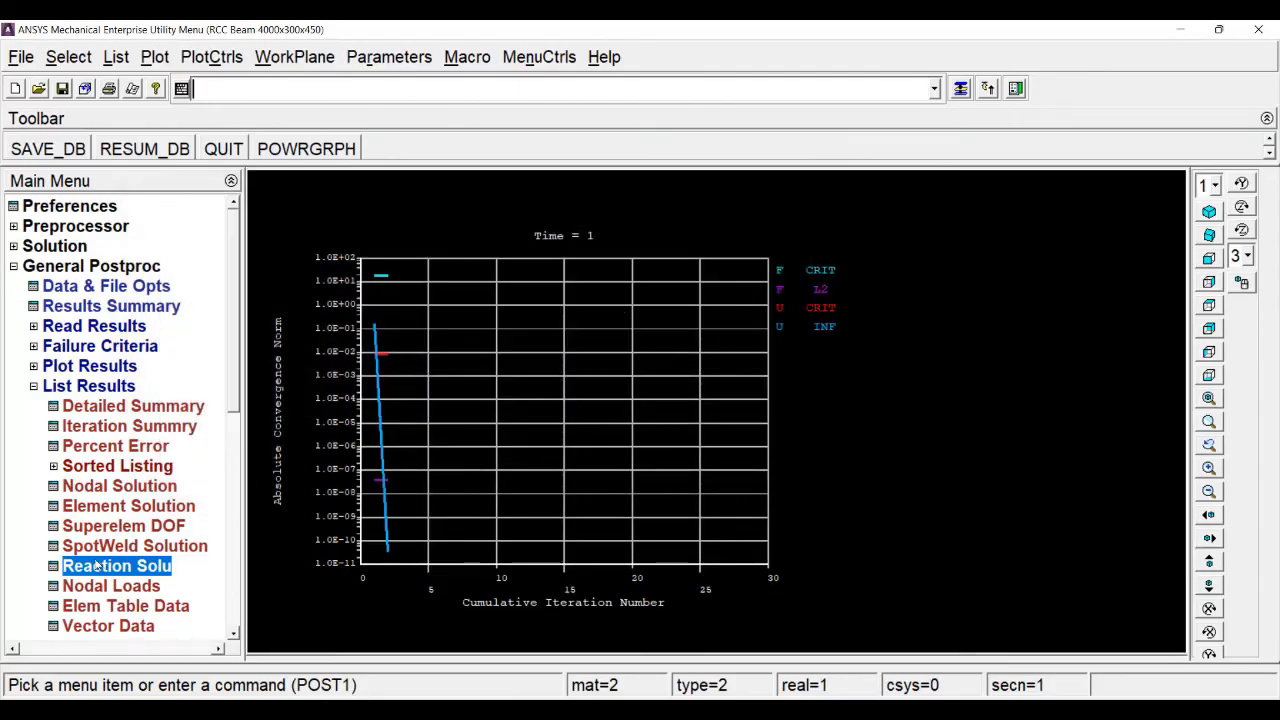
Plot the nodal solution contour of the X-component of stress on the deformed shape only
left_click(43, 388)
left_click(62, 366)
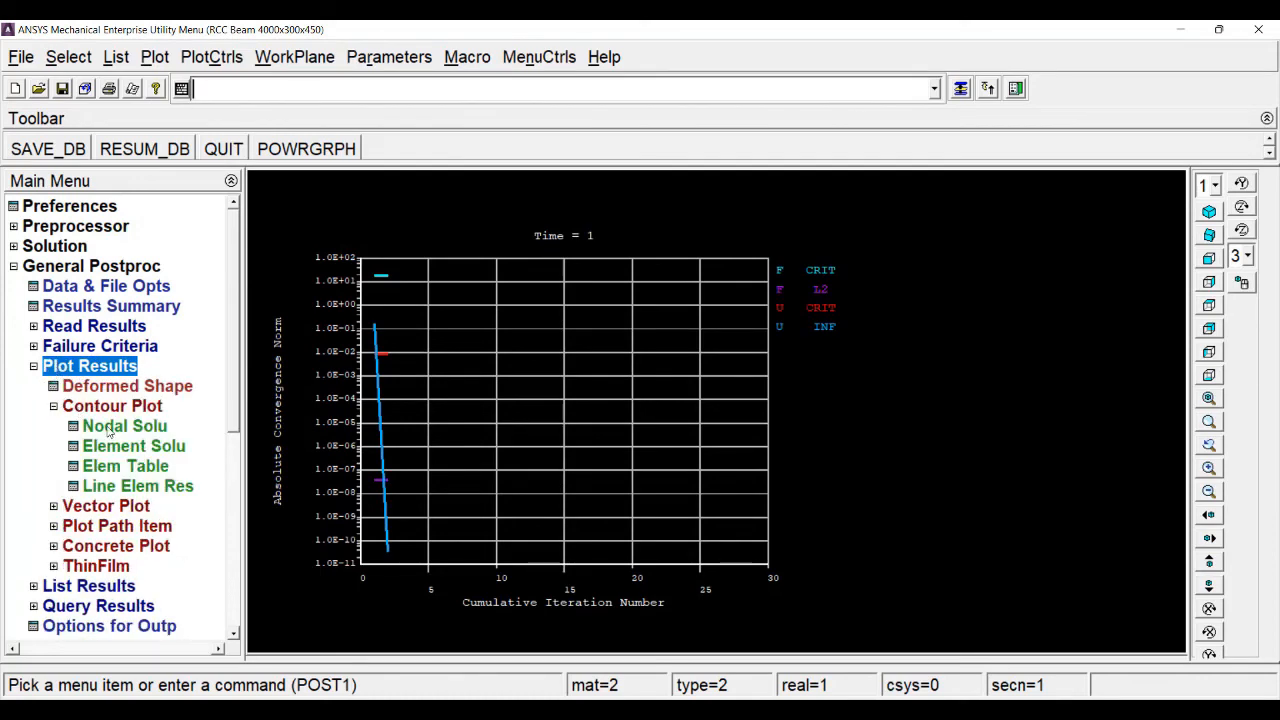
left_click(112, 427)
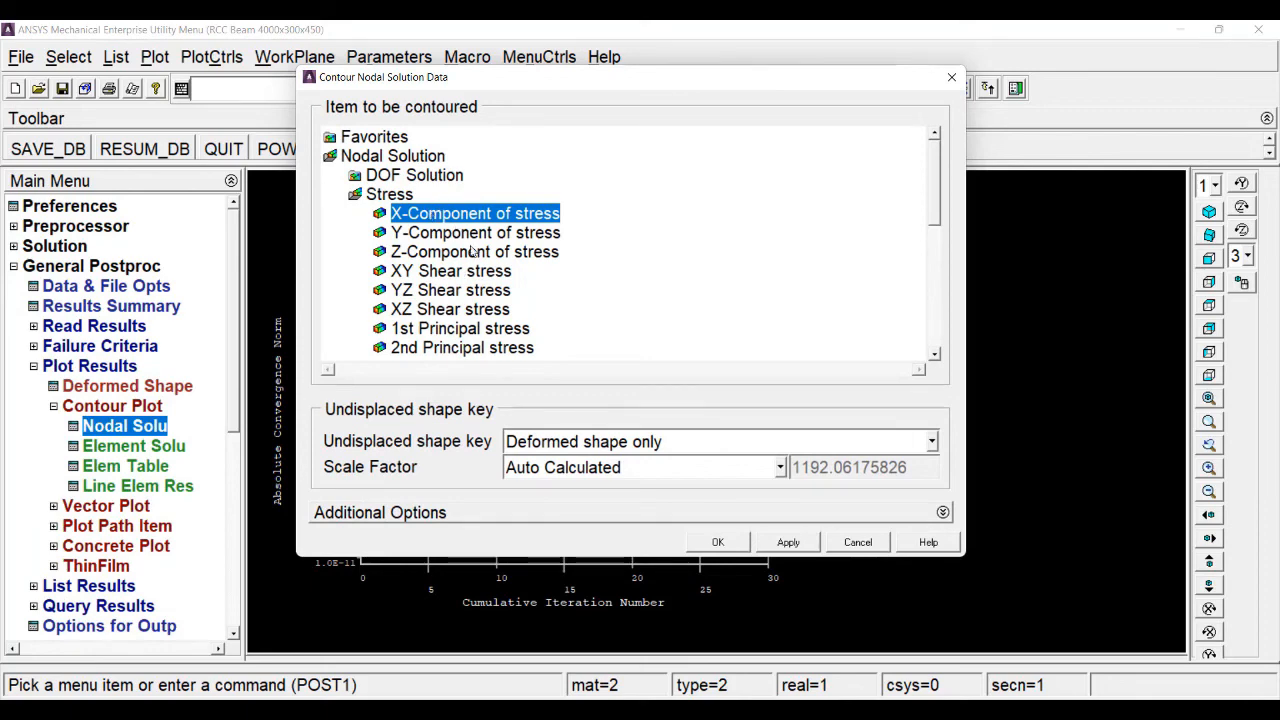
left_click(717, 541)
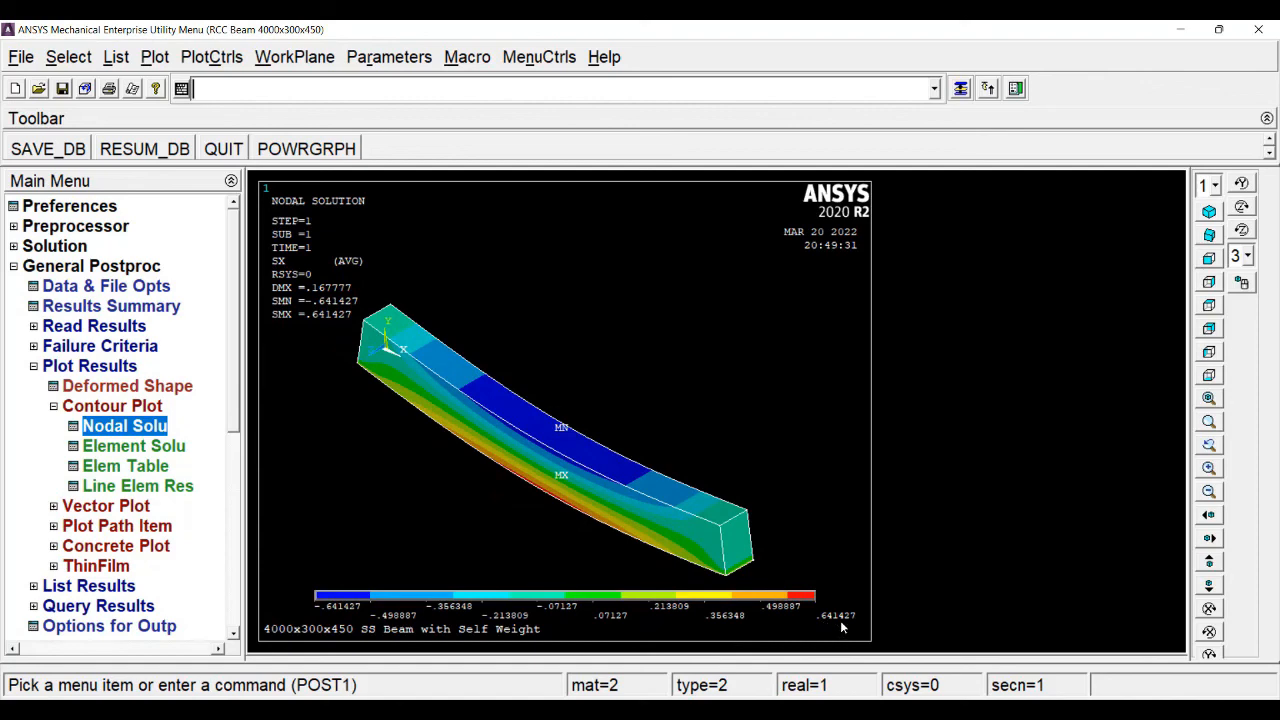
Compare the plotted flexural stress and maximum deflection with the hand calculations and the Ansys Results section in the Word document
left_click(708, 635)
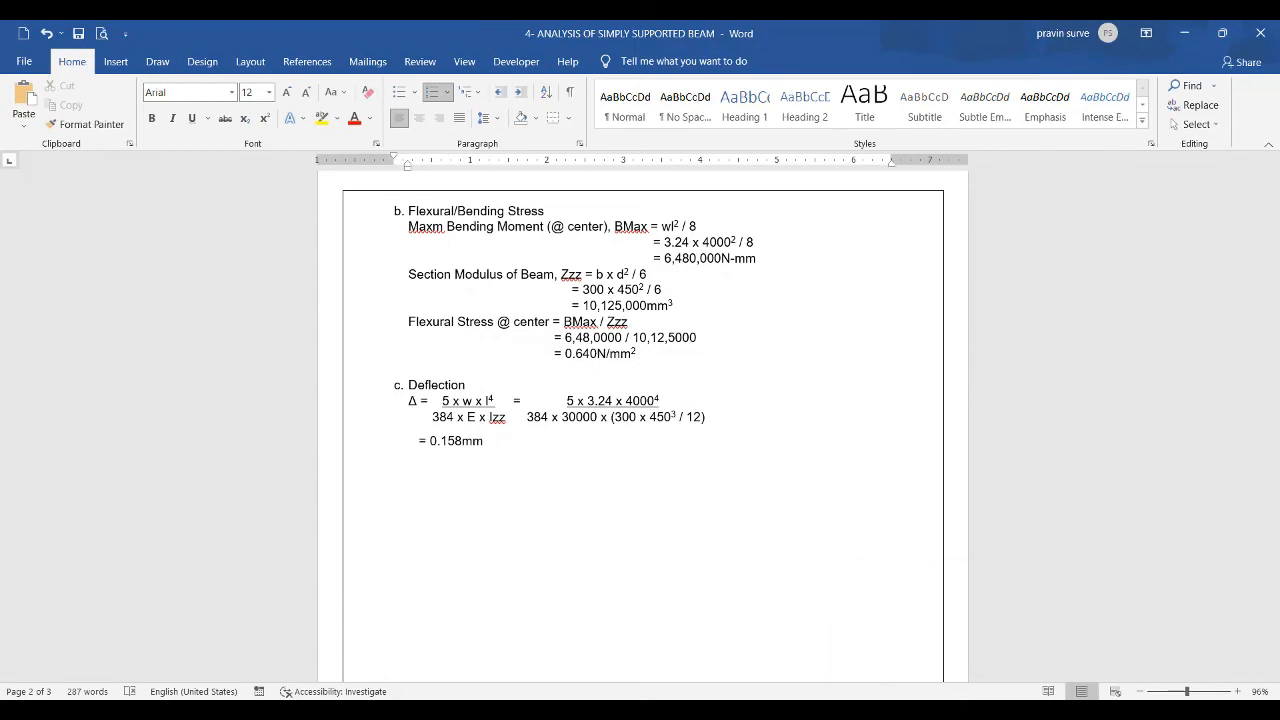
mouse_move(877, 707)
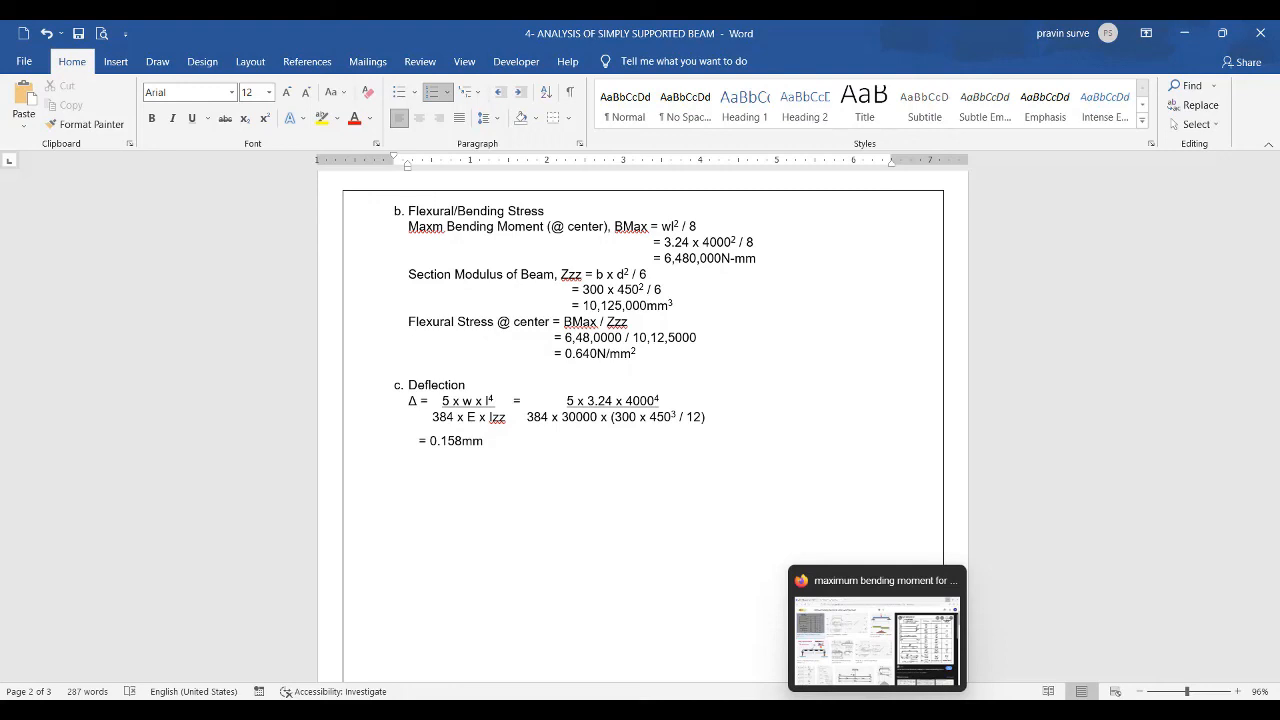
mouse_move(950, 707)
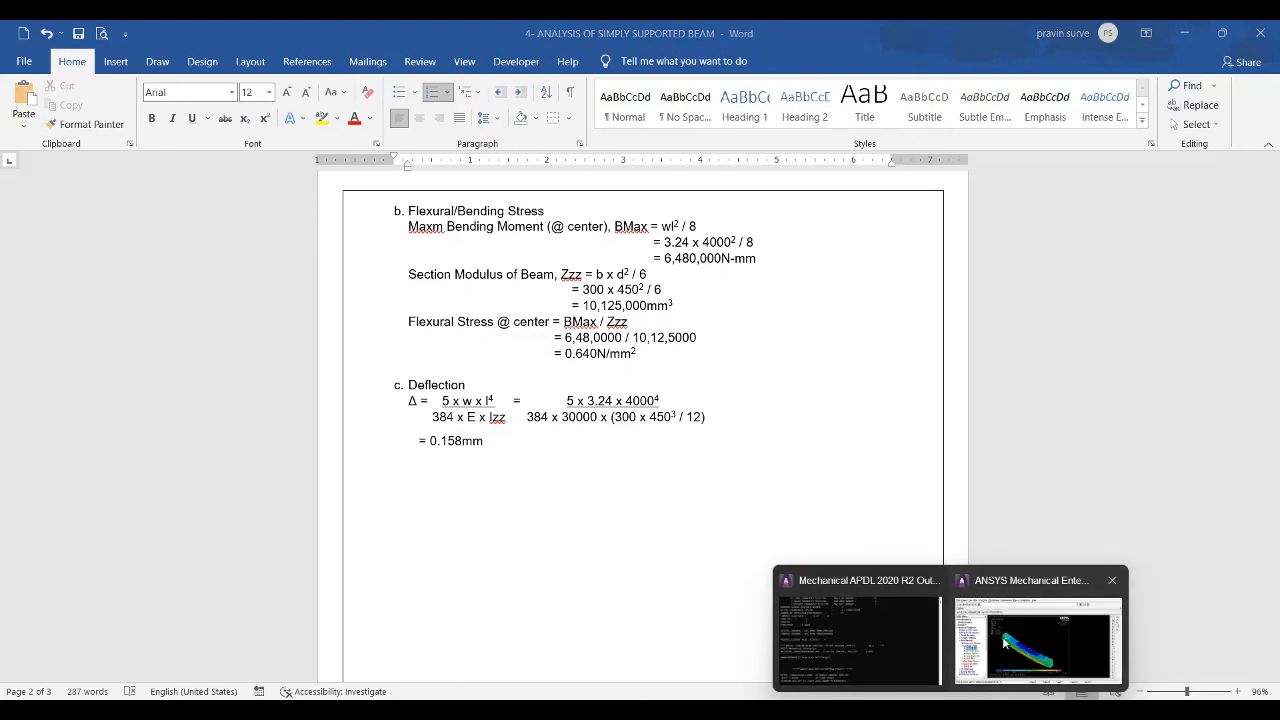
left_click(1004, 643)
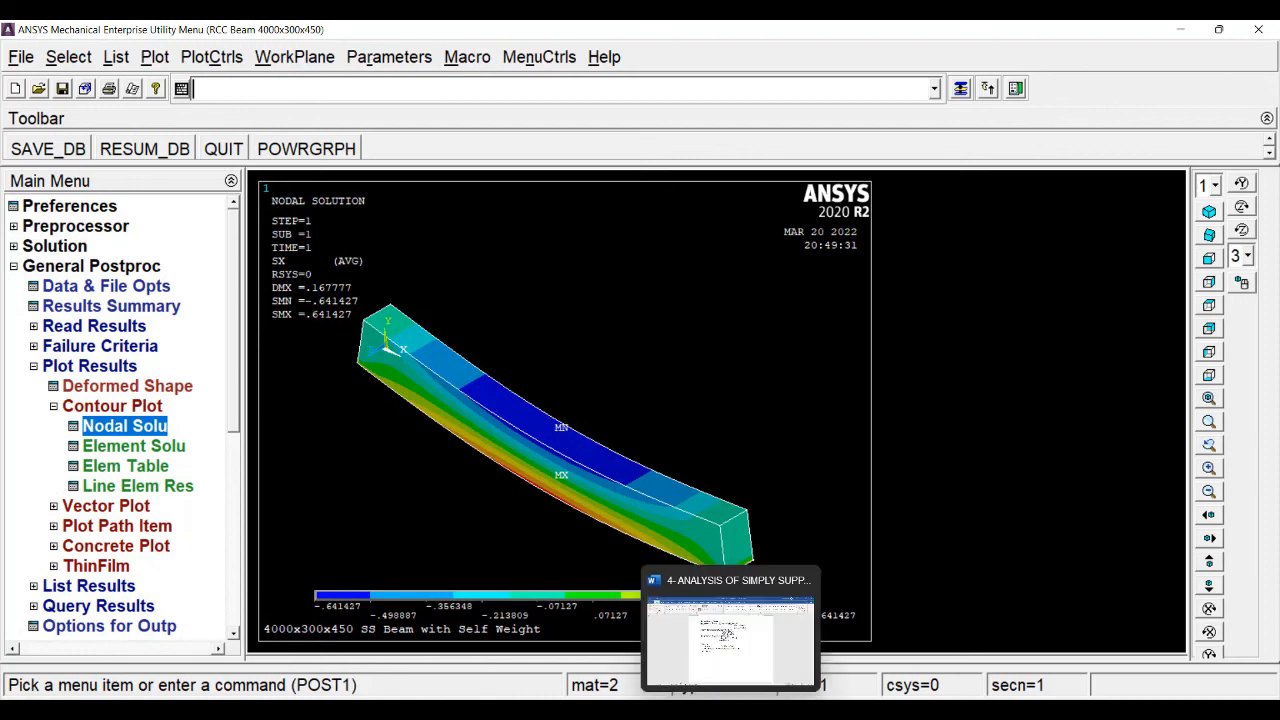
left_click(724, 632)
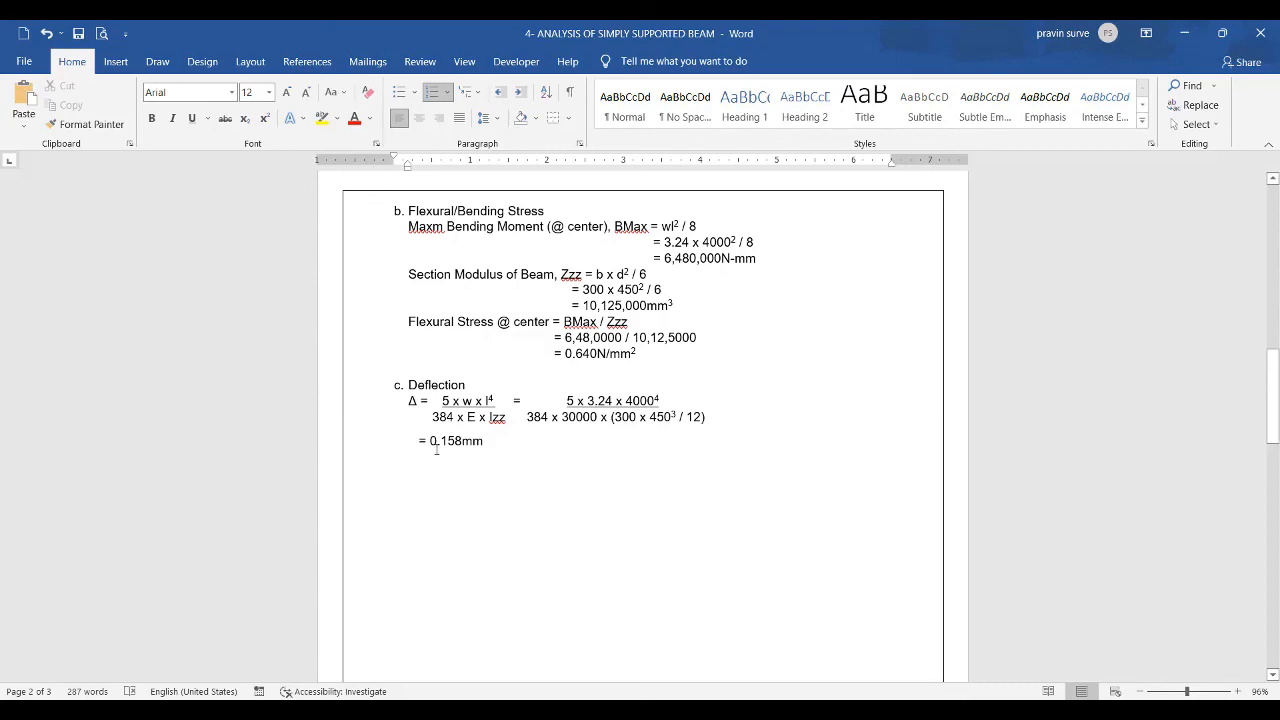
scroll(528, 457, "down", 15)
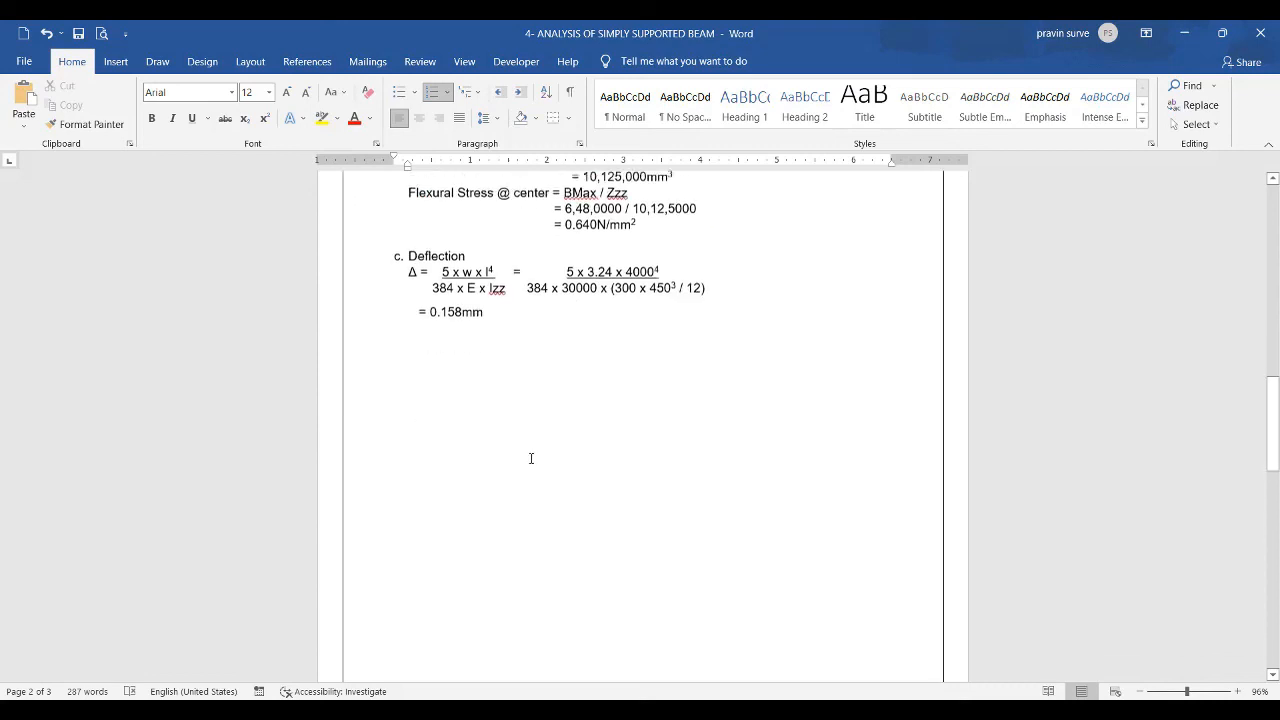
scroll(531, 463, "up", 2)
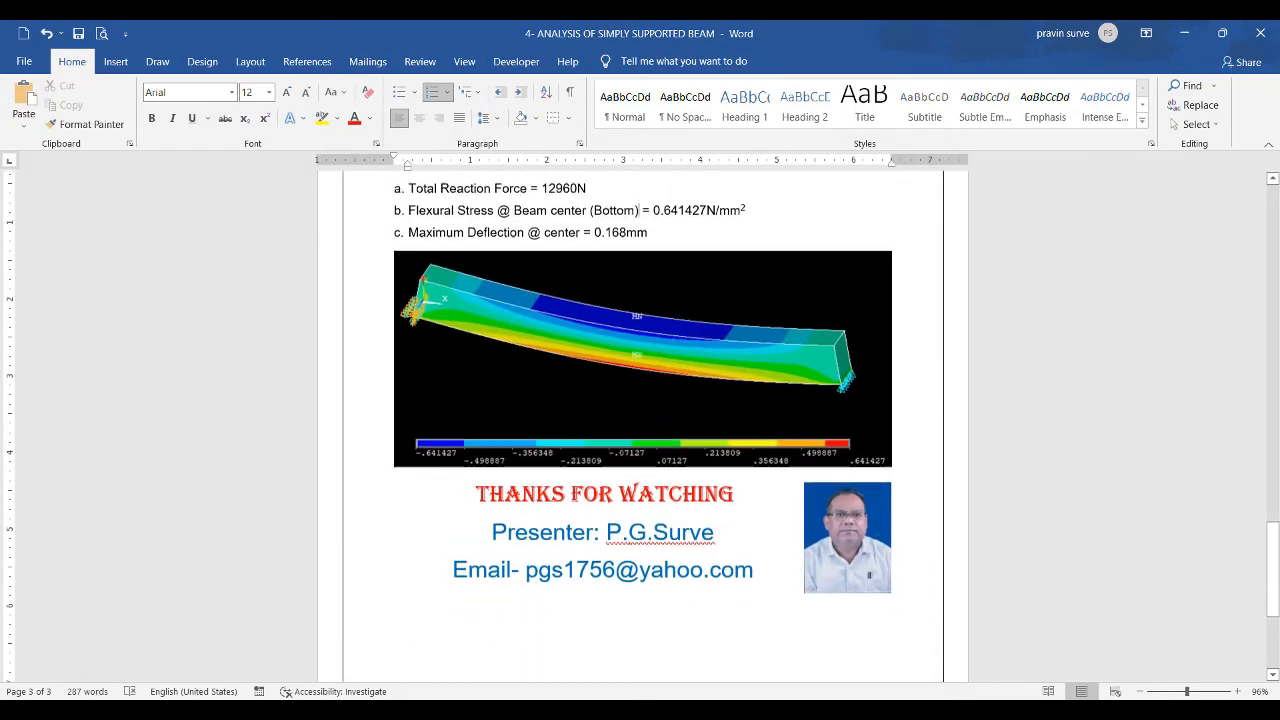